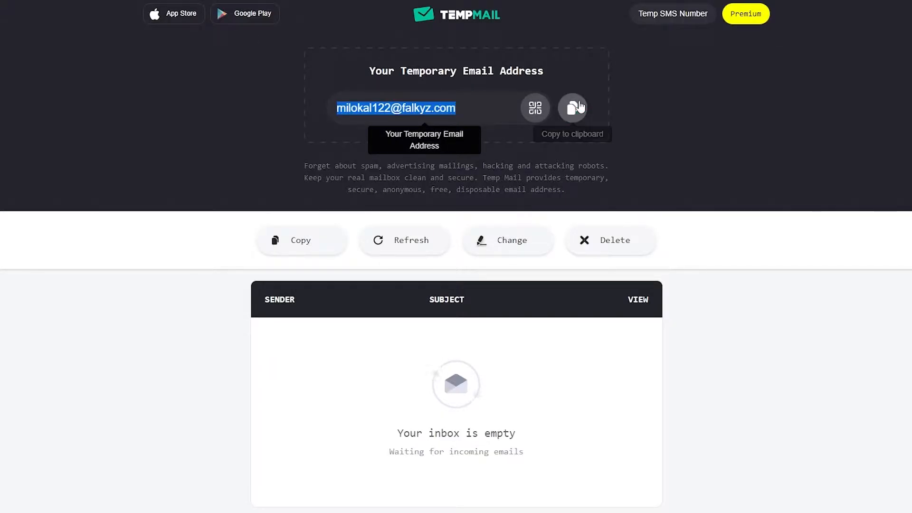
Step: Copy the temporary email address and use it on the Shopify homepage to start a free trial
{"action": "left_click", "coordinate": [572, 107]}
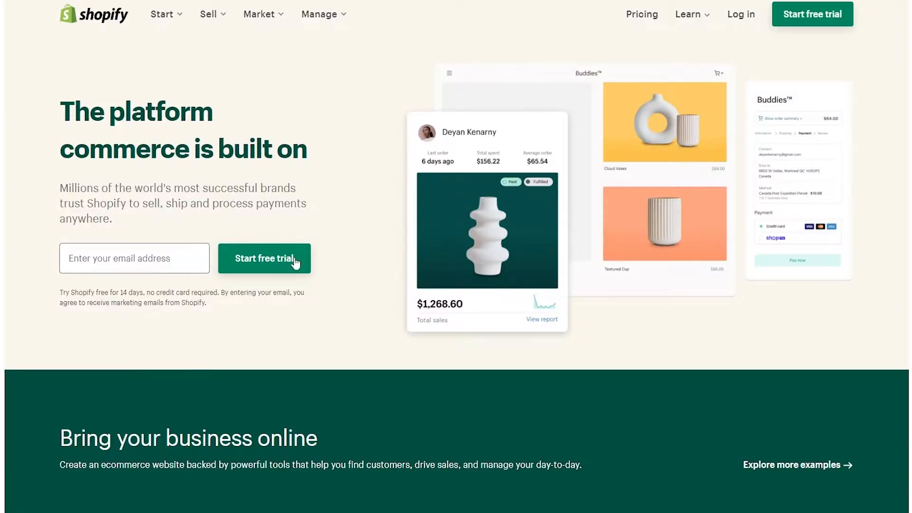
{"action": "left_click", "coordinate": [185, 256]}
{"action": "key", "text": "ctrl+v"}
{"action": "left_click", "coordinate": [261, 261]}
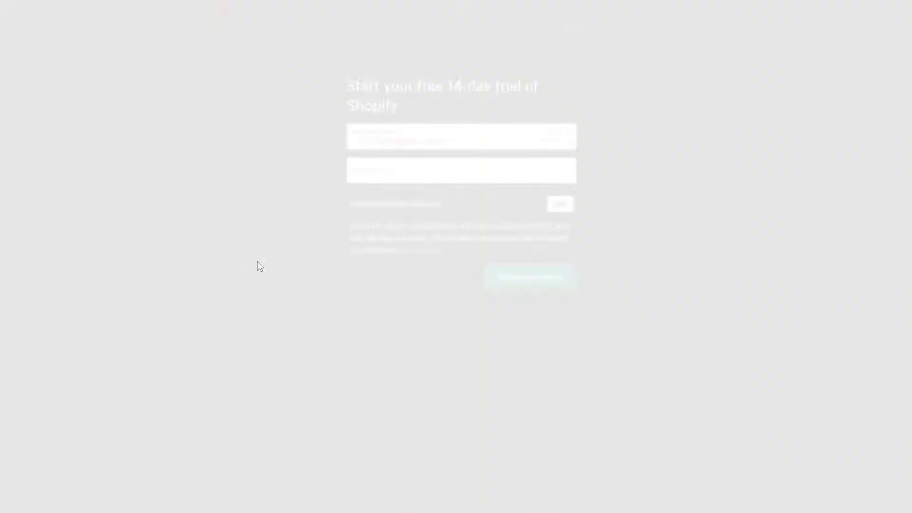
Step: Fill in the account password on the trial sign-up form and create the store
{"action": "left_click", "coordinate": [415, 177]}
{"action": "left_click", "coordinate": [446, 369]}
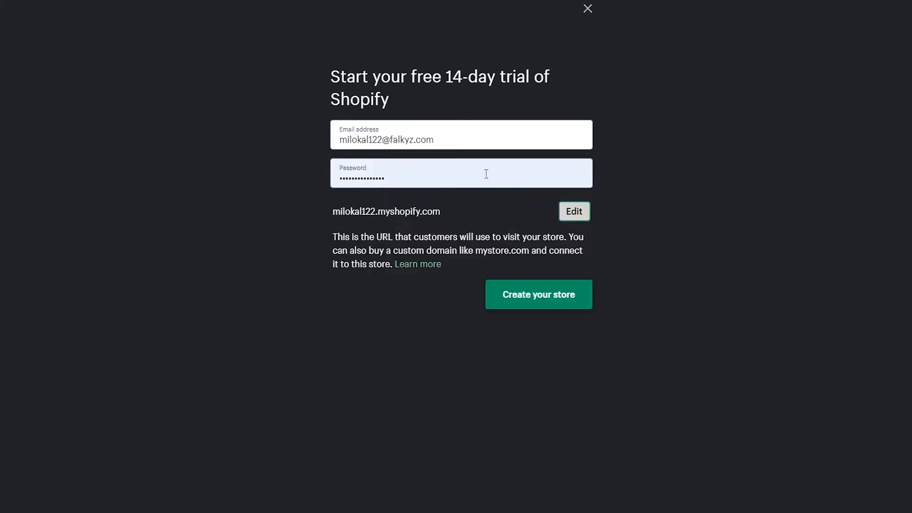
{"action": "left_click", "coordinate": [518, 296]}
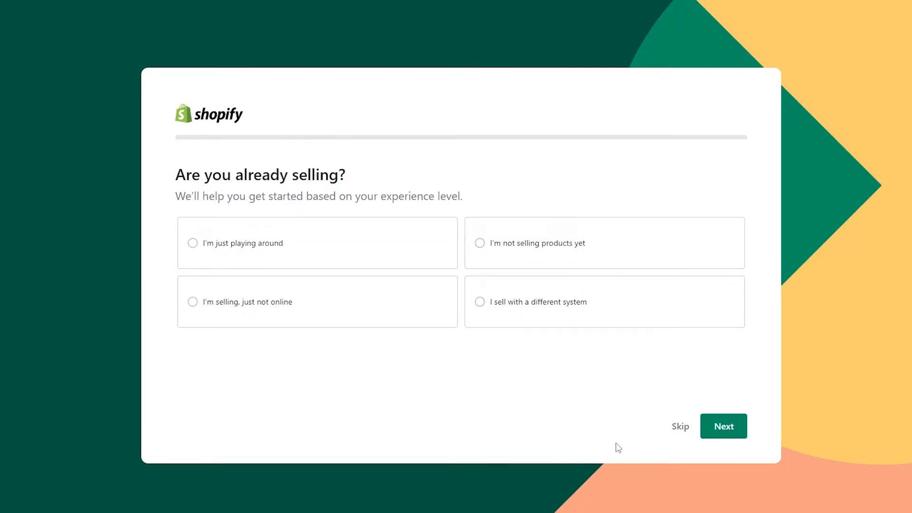
Step: Skip the question about already selling and enter the store with Pakistan as the business location
{"action": "left_click", "coordinate": [680, 426]}
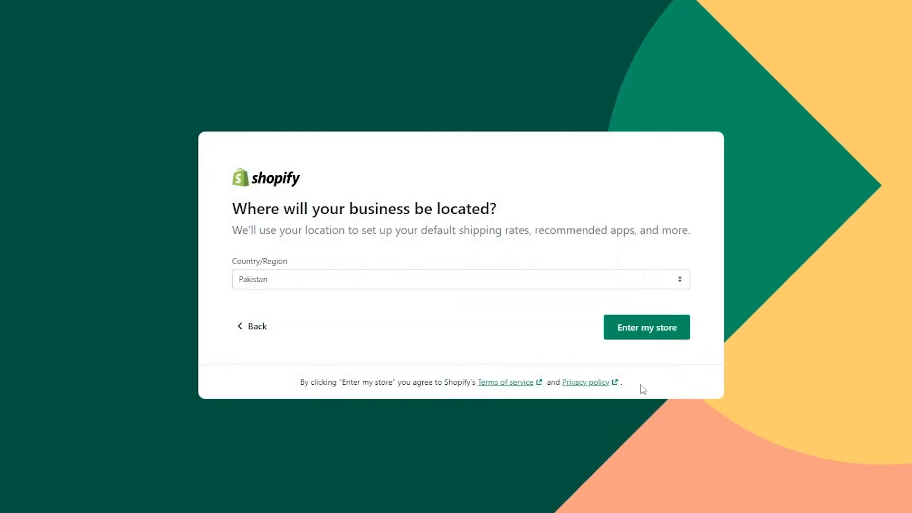
{"action": "left_click", "coordinate": [660, 328]}
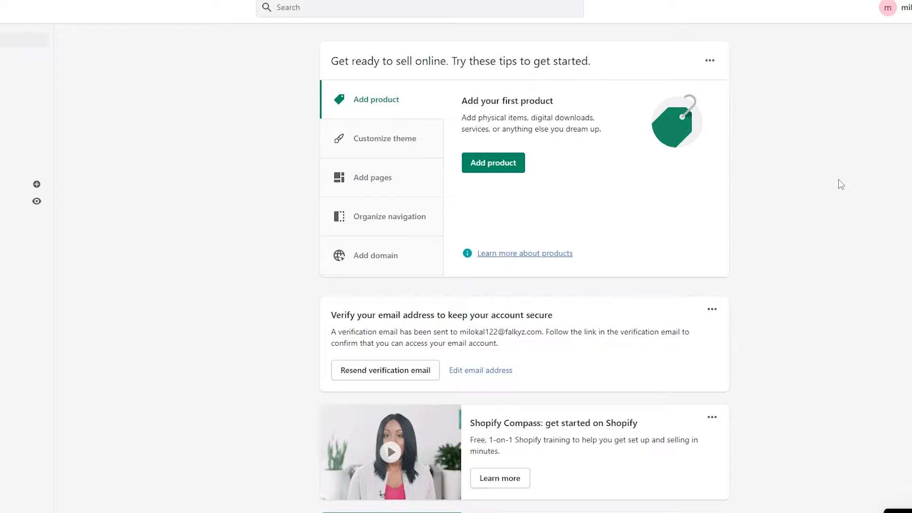
Step: Review the getting-started tips for customizing the theme, adding pages, organizing navigation and adding a domain
{"action": "left_click", "coordinate": [399, 149]}
{"action": "left_click", "coordinate": [393, 178]}
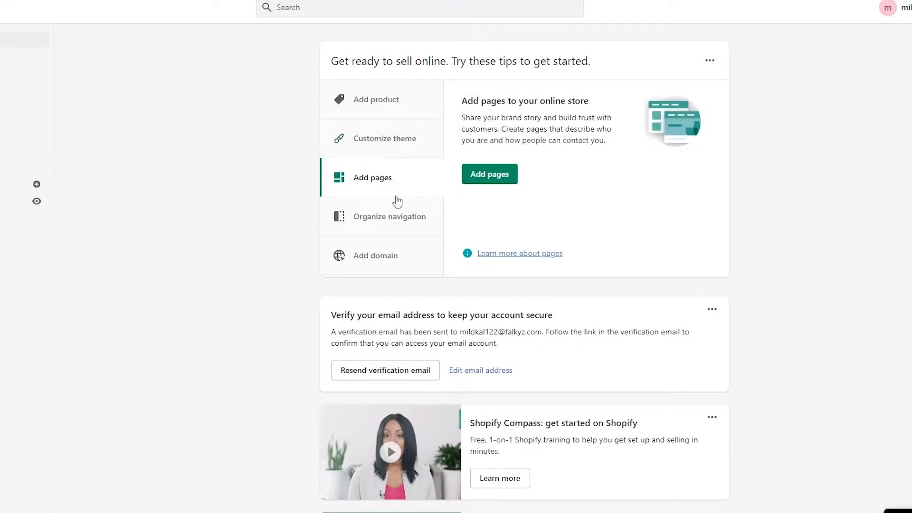
{"action": "left_click", "coordinate": [399, 228]}
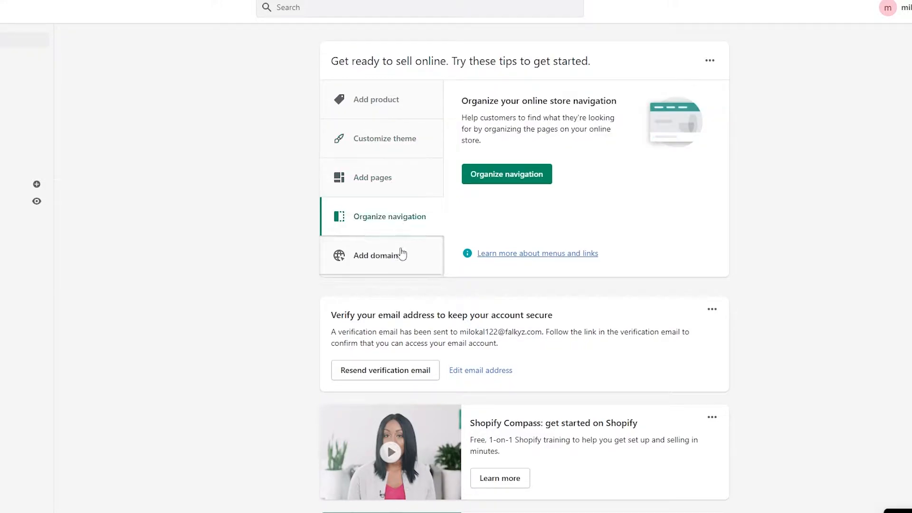
{"action": "left_click", "coordinate": [402, 253]}
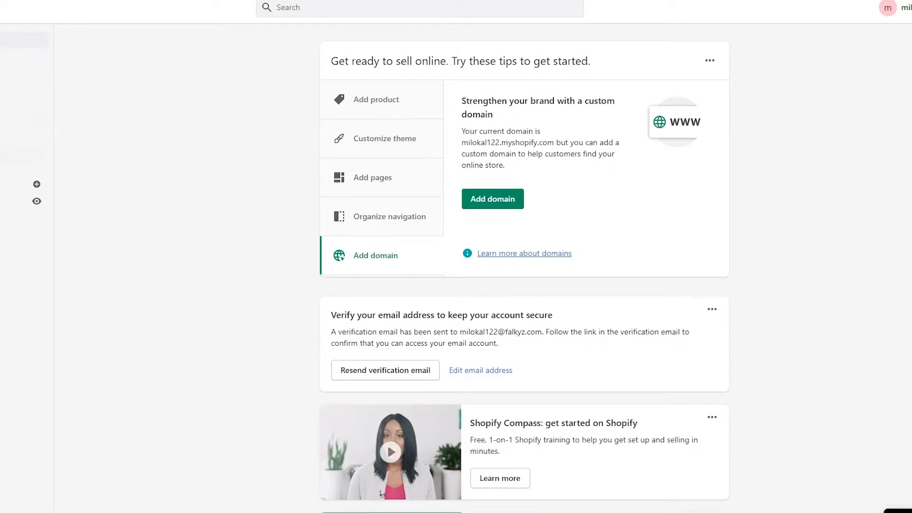
Step: Look through the store admin's Orders, Products, Customers, Analytics, Marketing and Discounts sections
{"action": "left_click", "coordinate": [30, 57]}
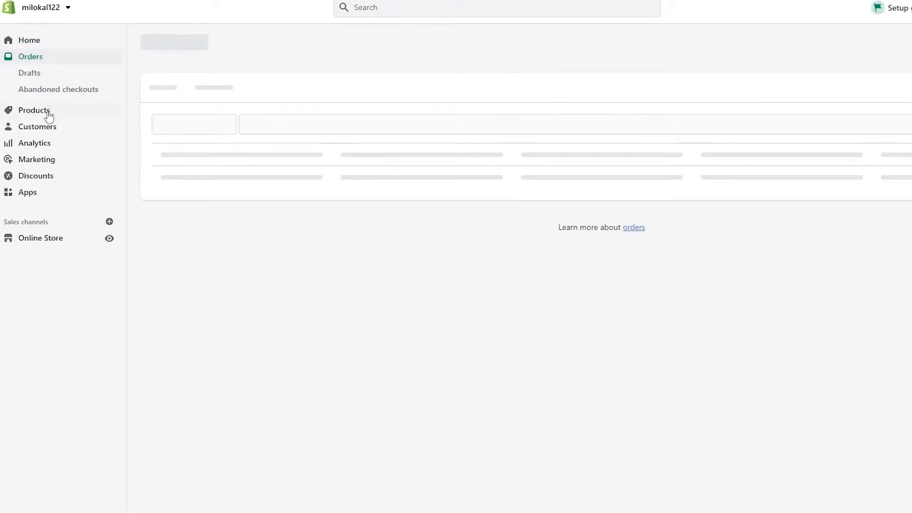
{"action": "left_click", "coordinate": [49, 115]}
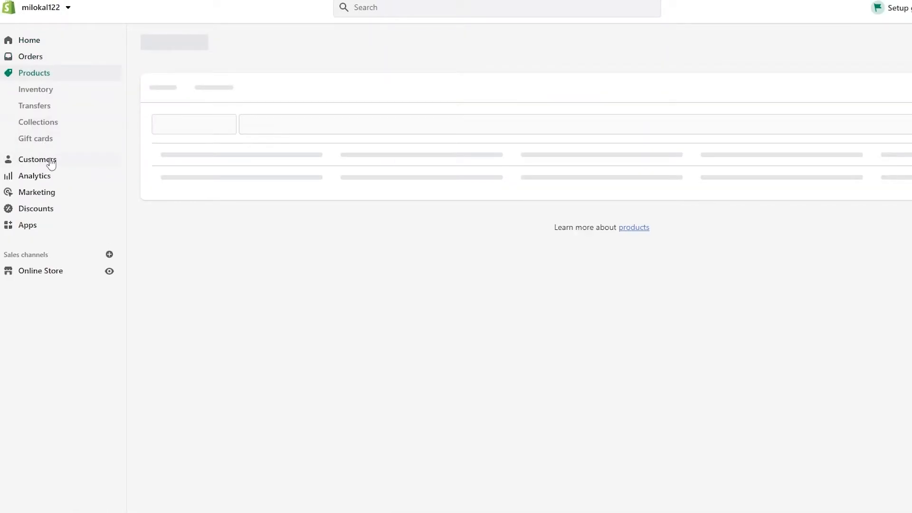
{"action": "left_click", "coordinate": [48, 158]}
{"action": "left_click", "coordinate": [35, 108]}
{"action": "left_click", "coordinate": [49, 158]}
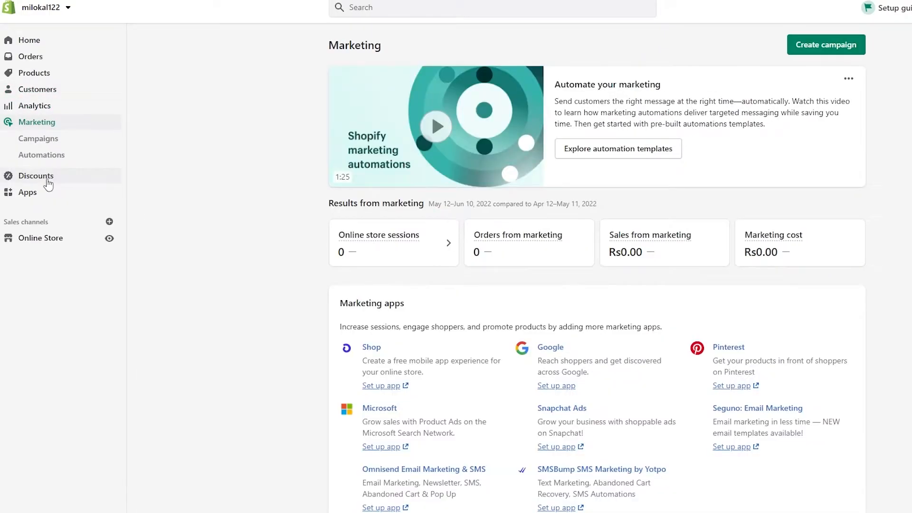
{"action": "left_click", "coordinate": [46, 177]}
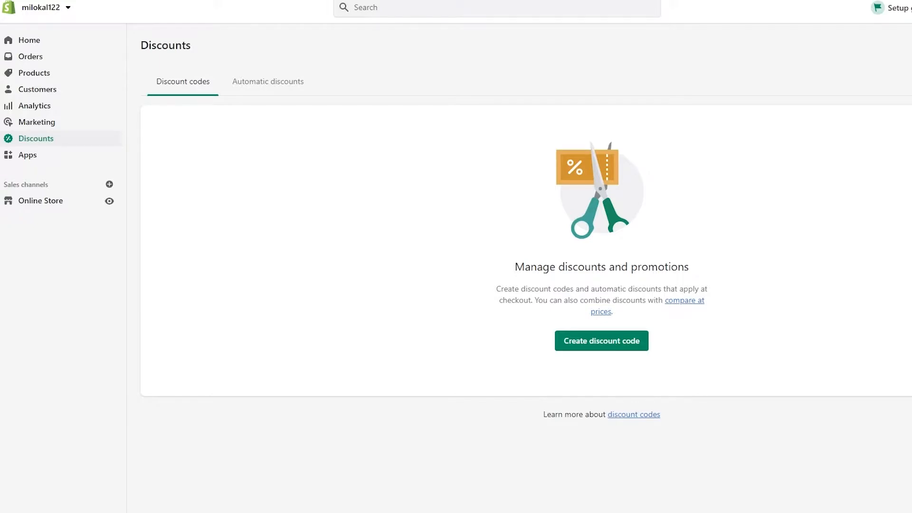
Step: Open the store's payment settings and review the sections for payment providers, supported payment methods and manual payment methods
{"action": "left_click", "coordinate": [29, 508]}
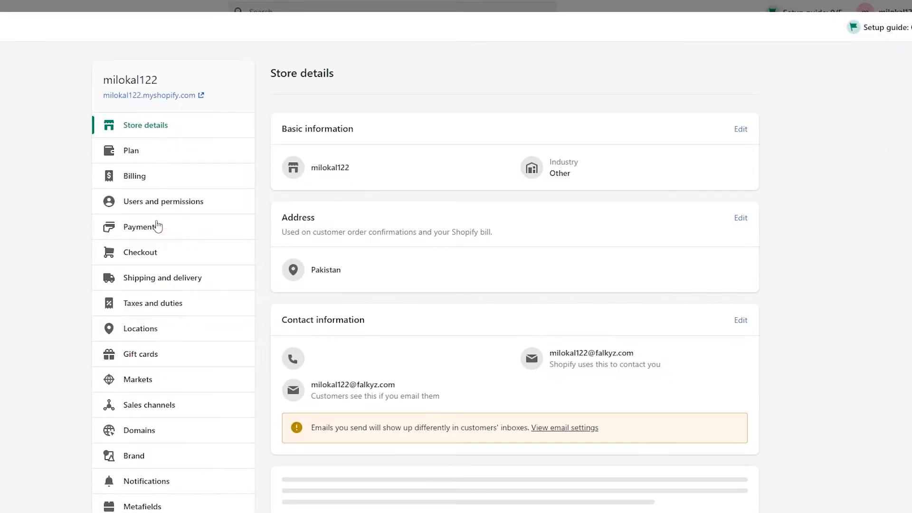
{"action": "left_click", "coordinate": [151, 232]}
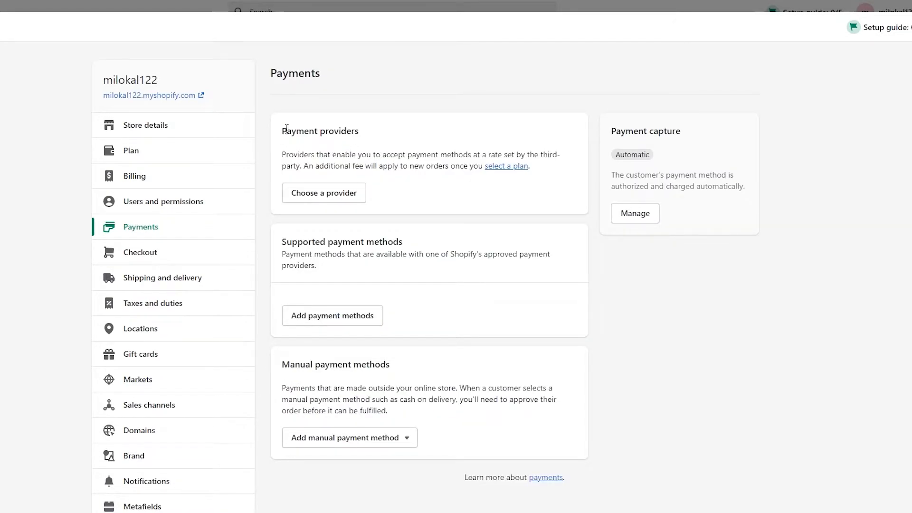
{"action": "left_click_drag", "start_coordinate": [282, 131], "coordinate": [360, 131]}
{"action": "left_click_drag", "start_coordinate": [282, 242], "coordinate": [450, 244]}
{"action": "left_click_drag", "start_coordinate": [281, 365], "coordinate": [469, 366]}
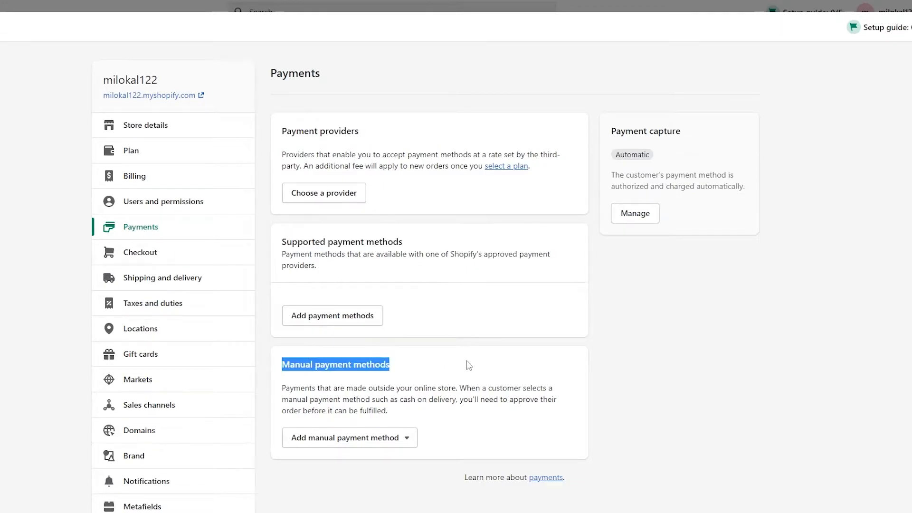
{"action": "left_click", "coordinate": [464, 356]}
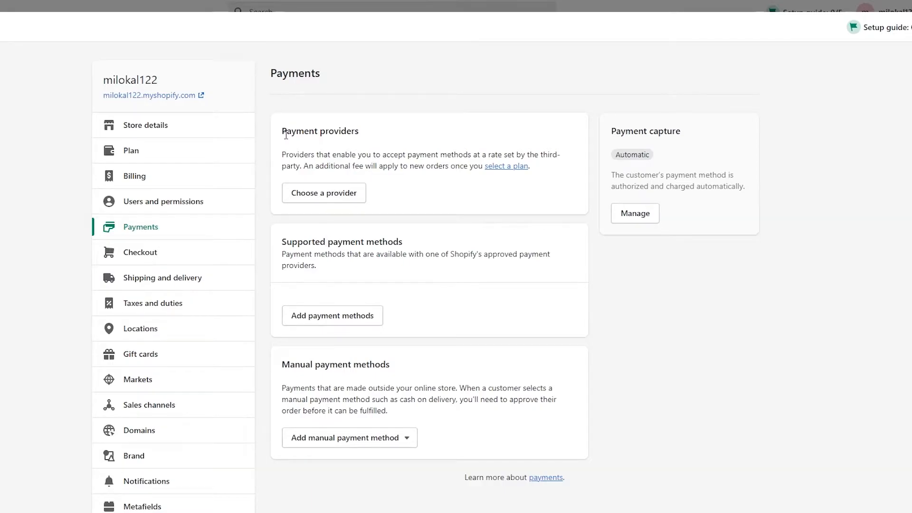
Step: Look through the list of third-party payment providers and return to the Payments page
{"action": "left_click", "coordinate": [346, 193]}
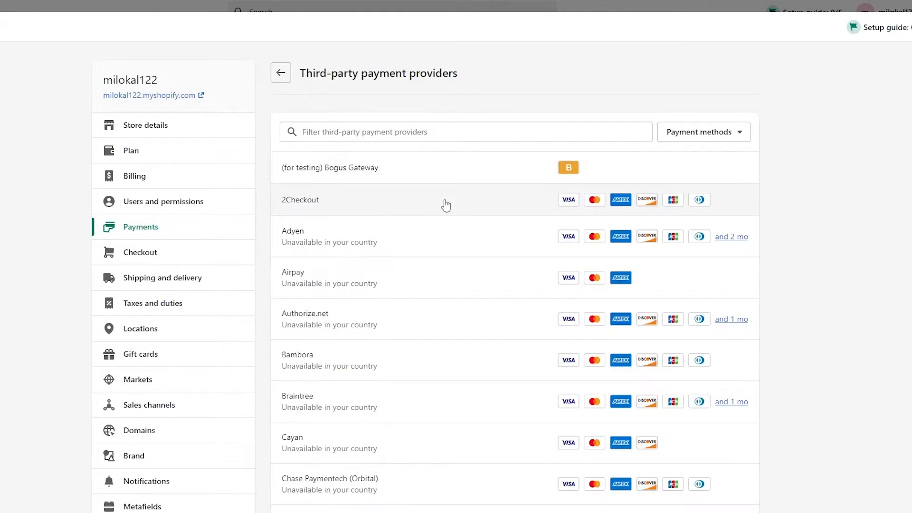
{"action": "scroll", "coordinate": [446, 205], "scroll_direction": "down", "scroll_amount": 8}
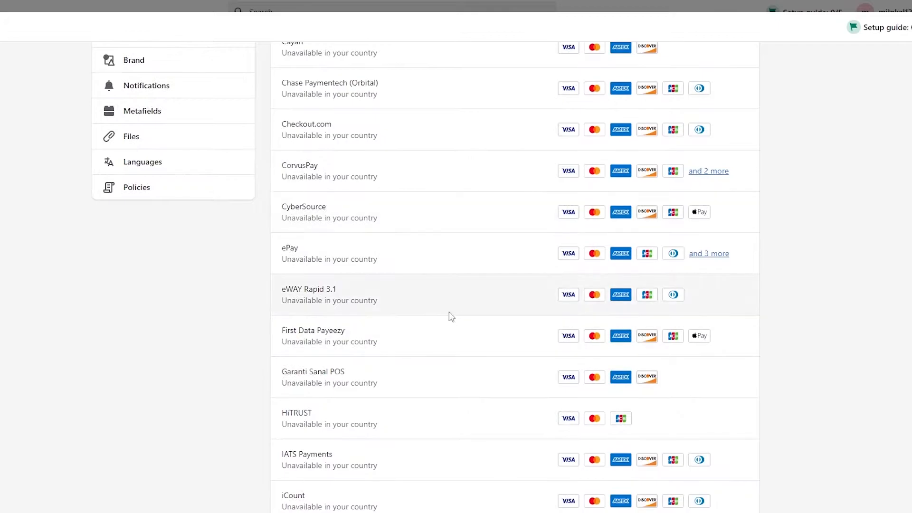
{"action": "key", "text": "alt+Left"}
{"action": "scroll", "coordinate": [280, 327], "scroll_direction": "down", "scroll_amount": 2}
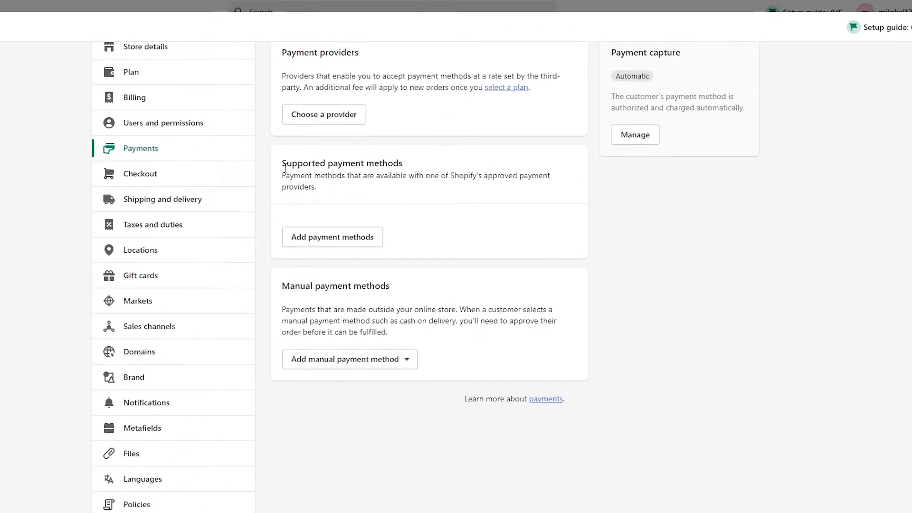
Step: Check the options for finding supported payment methods by method or by provider, and return to the Payments page
{"action": "left_click", "coordinate": [353, 247]}
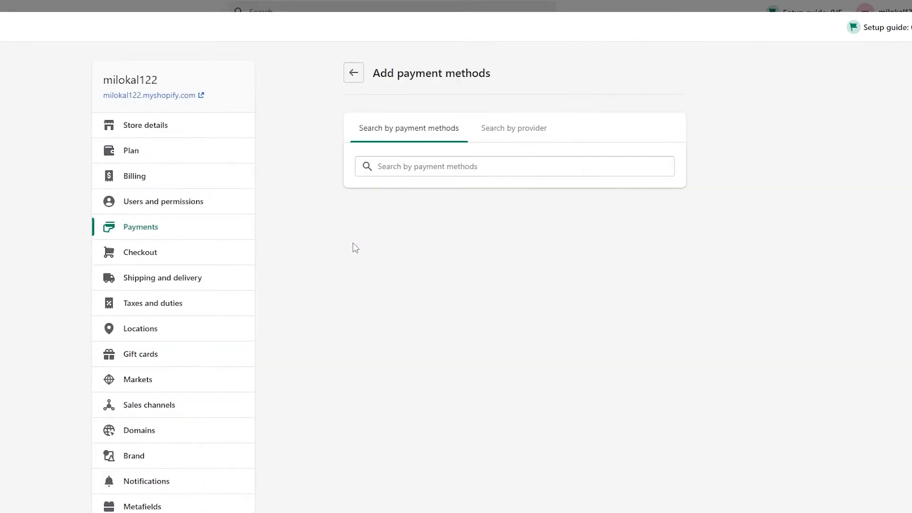
{"action": "left_click", "coordinate": [535, 135]}
{"action": "left_click", "coordinate": [419, 135]}
{"action": "key", "text": "alt+Left"}
{"action": "scroll", "coordinate": [368, 306], "scroll_direction": "down", "scroll_amount": 2}
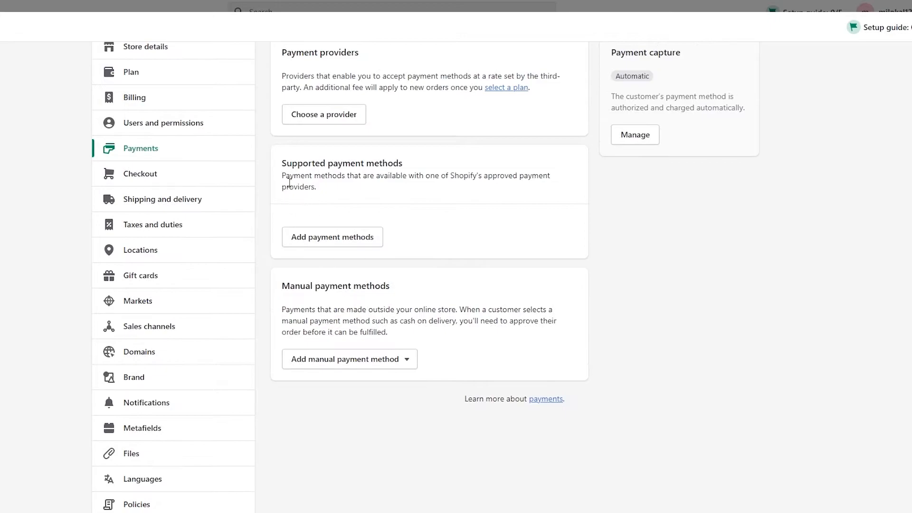
Step: Add Bank Deposit as a manual payment method and activate it with additional details and payment instructions left blank
{"action": "left_click", "coordinate": [371, 365]}
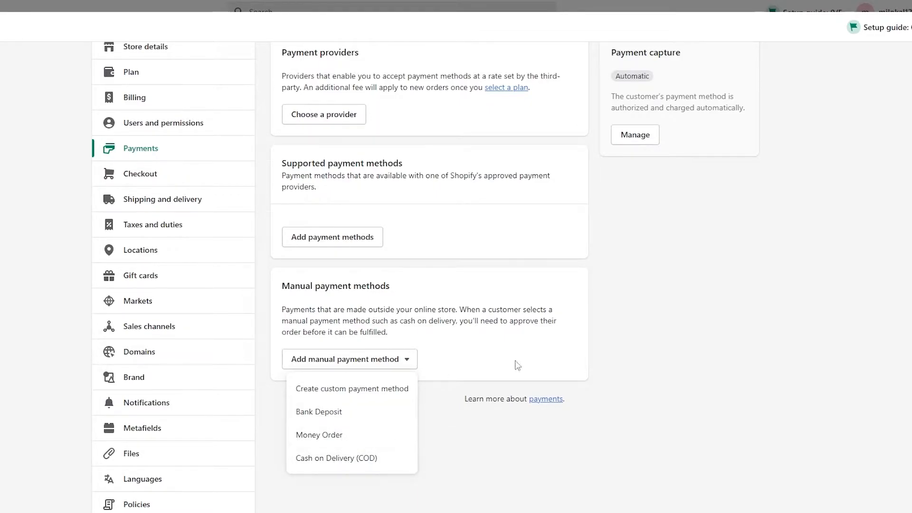
{"action": "scroll", "coordinate": [630, 382], "scroll_direction": "up", "scroll_amount": 2}
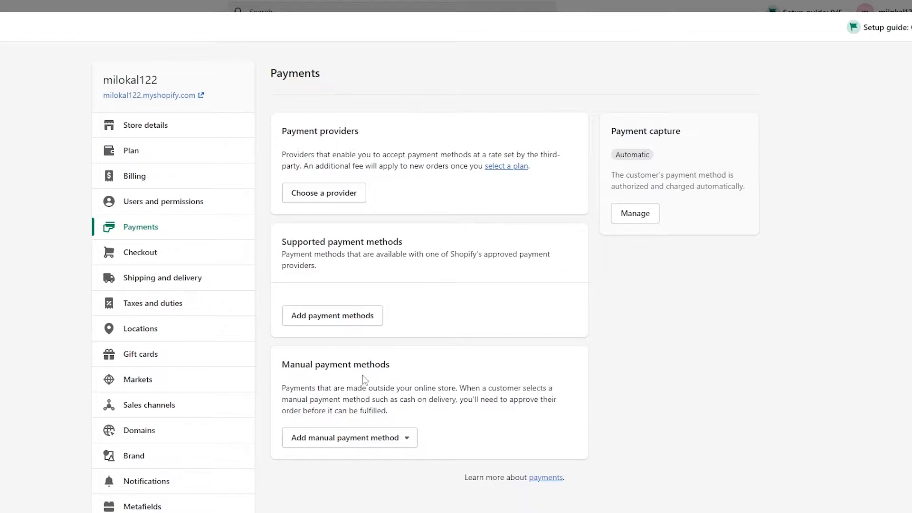
{"action": "left_click", "coordinate": [372, 442]}
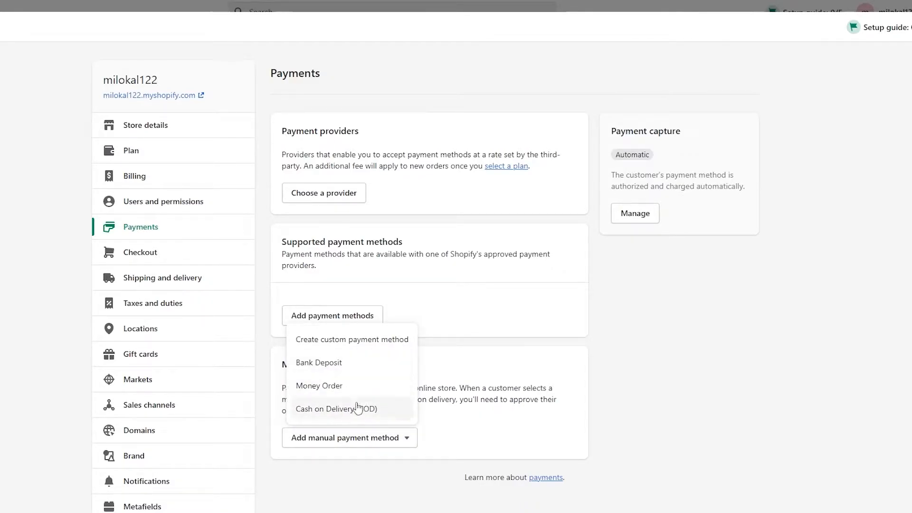
{"action": "left_click", "coordinate": [357, 374]}
{"action": "left_click", "coordinate": [318, 222]}
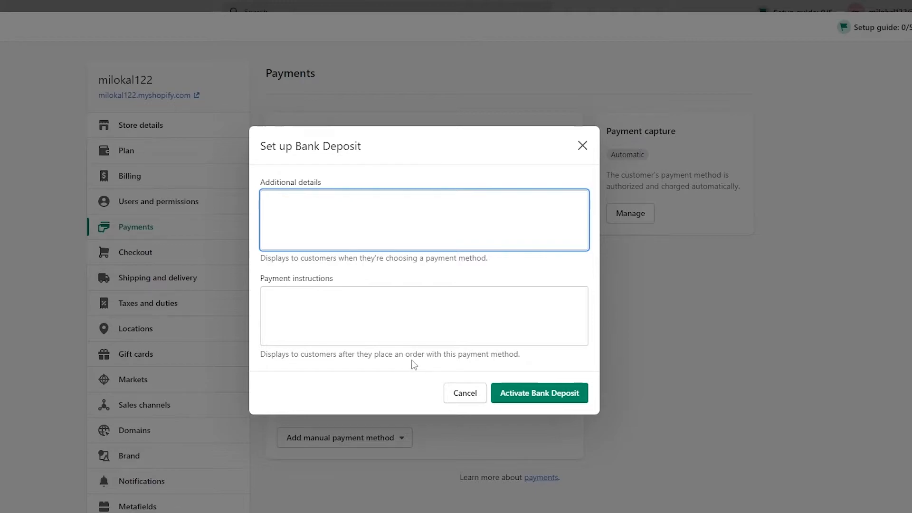
{"action": "left_click", "coordinate": [314, 288]}
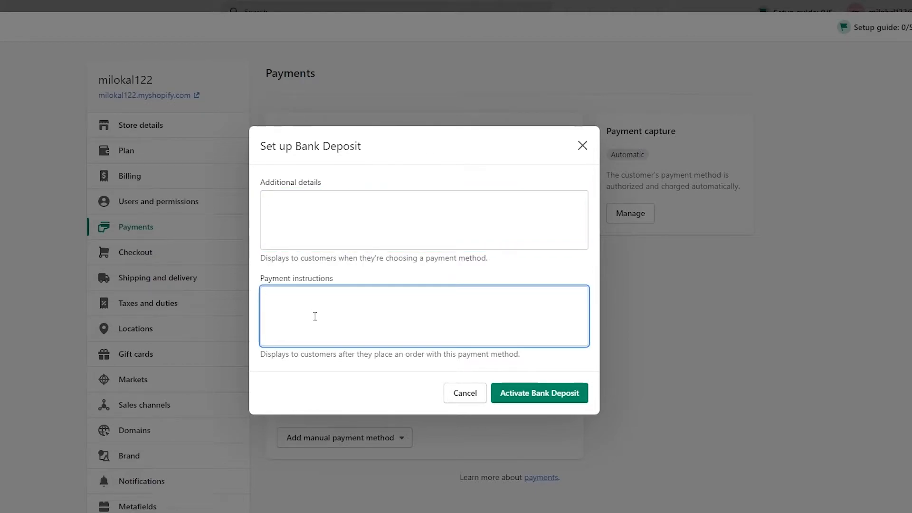
{"action": "left_click", "coordinate": [524, 400]}
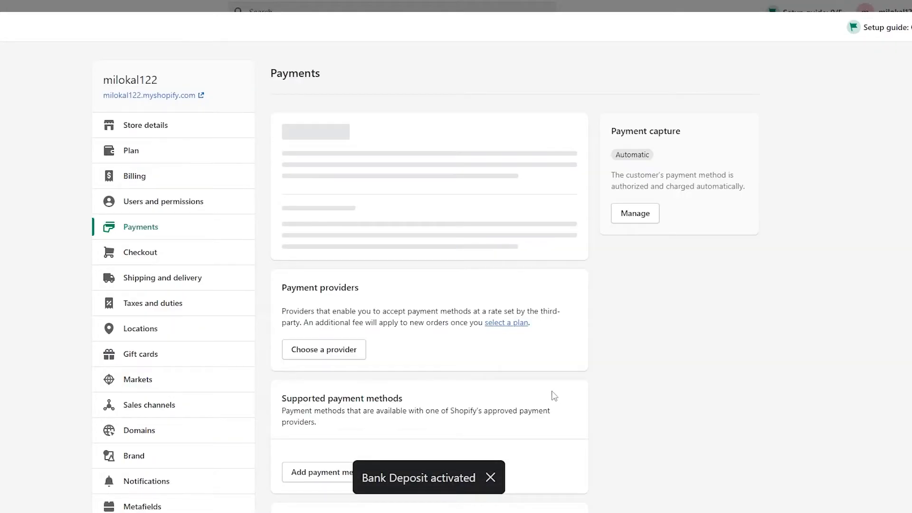
Step: Examine the Cash on Delivery (COD) setup form for manual payments and close it without activating the method
{"action": "scroll", "coordinate": [430, 415], "scroll_direction": "down", "scroll_amount": 1}
{"action": "left_click", "coordinate": [299, 420]}
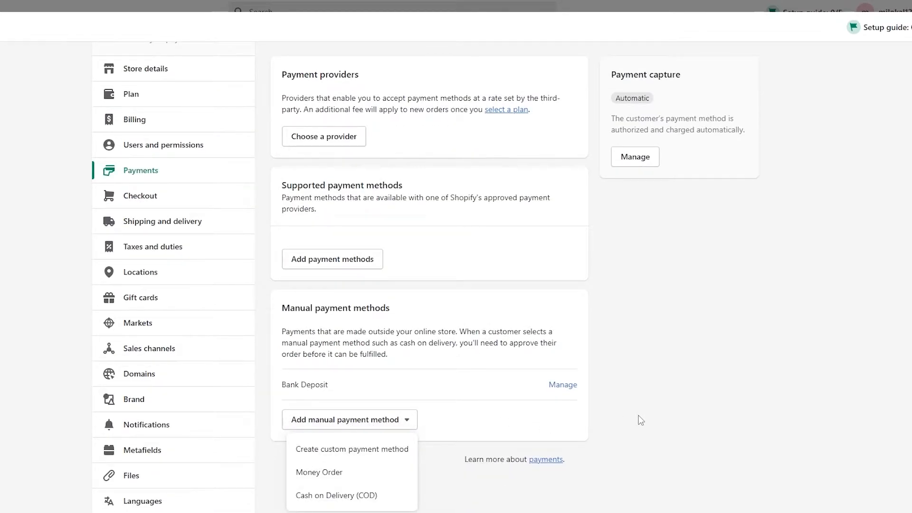
{"action": "left_click", "coordinate": [337, 496]}
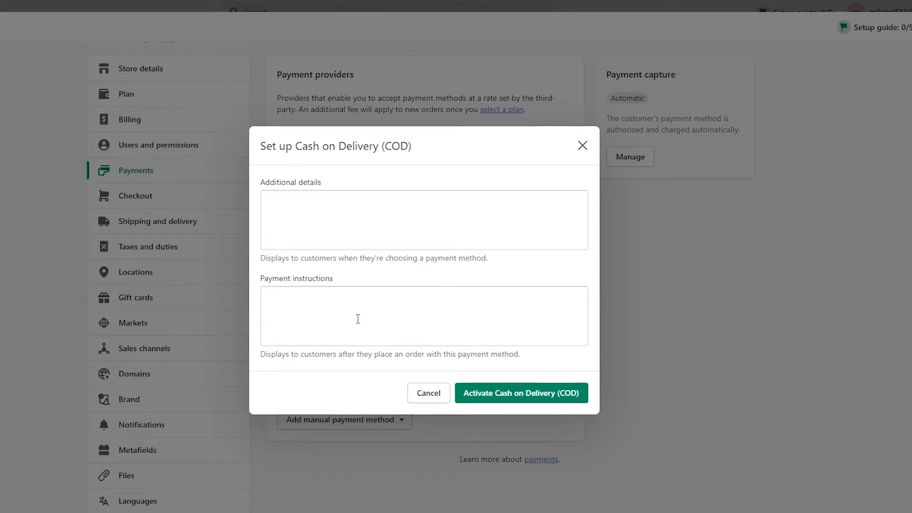
{"action": "left_click", "coordinate": [339, 309]}
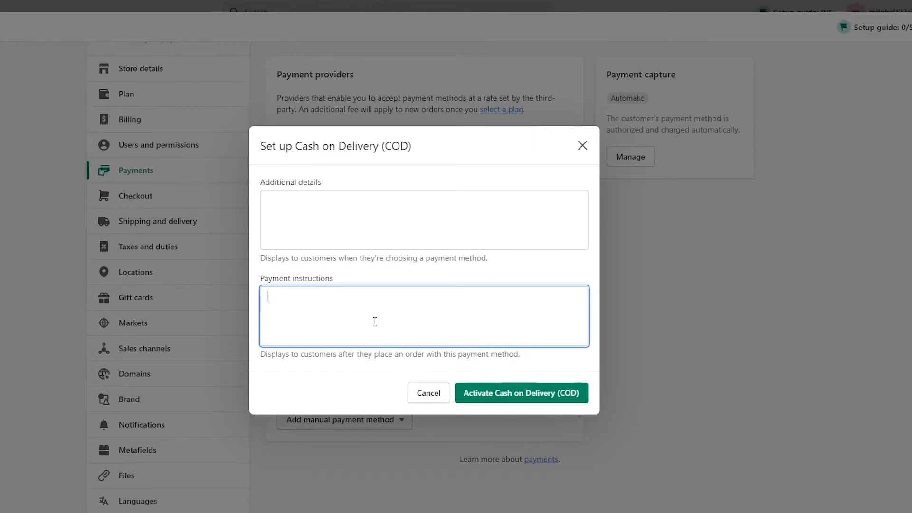
{"action": "left_click", "coordinate": [590, 152]}
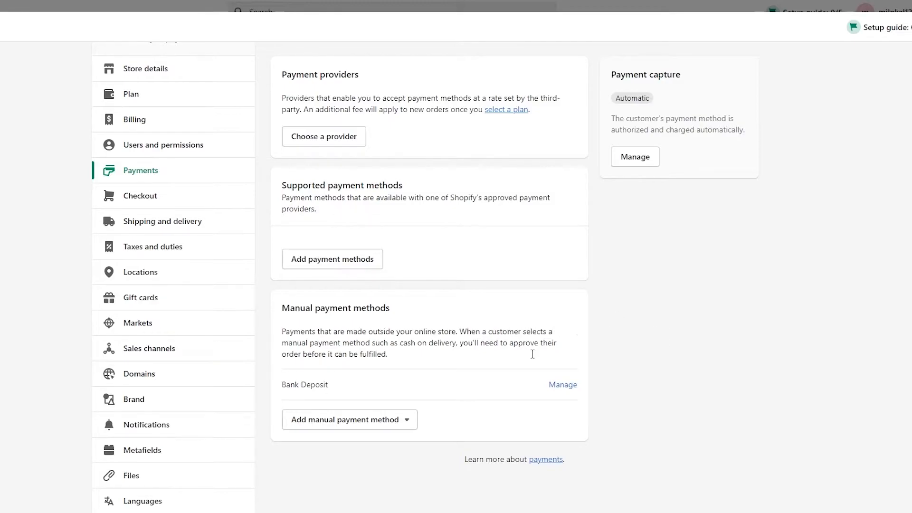
{"action": "left_click", "coordinate": [380, 422]}
{"action": "left_click", "coordinate": [378, 422]}
{"action": "left_click", "coordinate": [373, 424]}
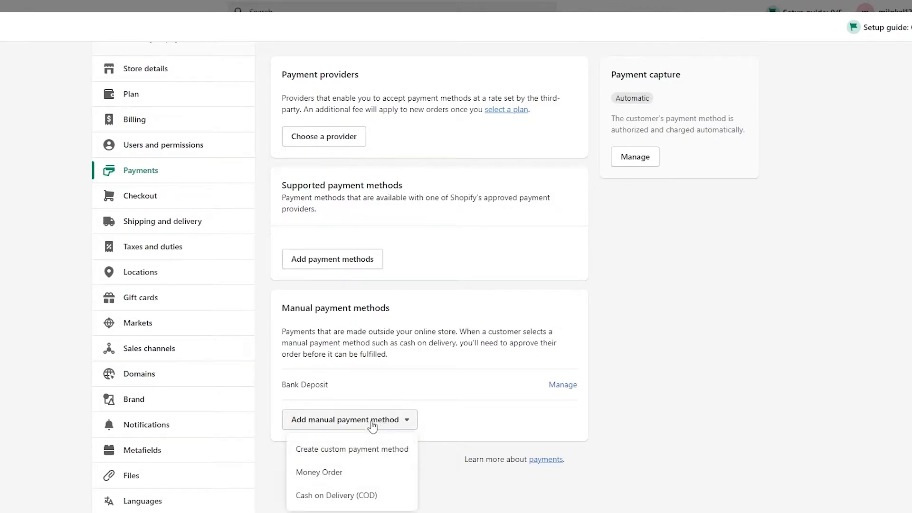
{"action": "left_click", "coordinate": [410, 404]}
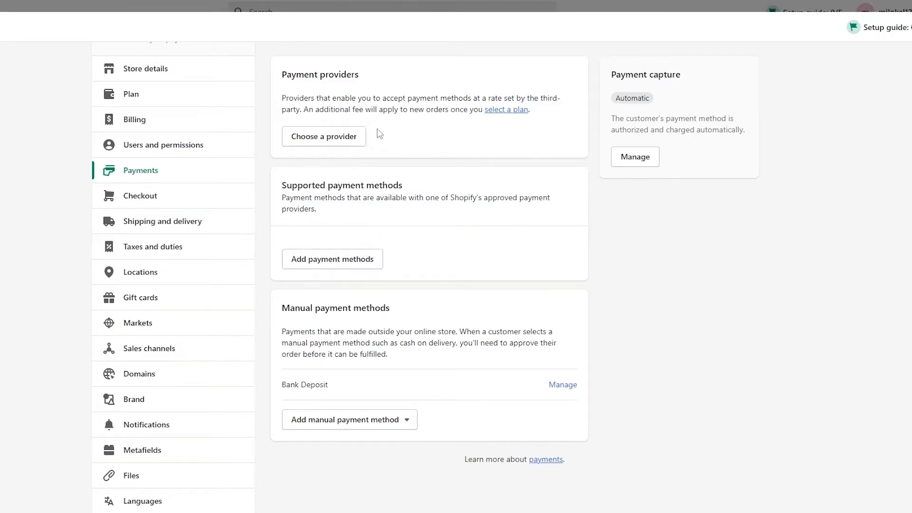
{"action": "left_click_drag", "start_coordinate": [280, 75], "coordinate": [385, 74]}
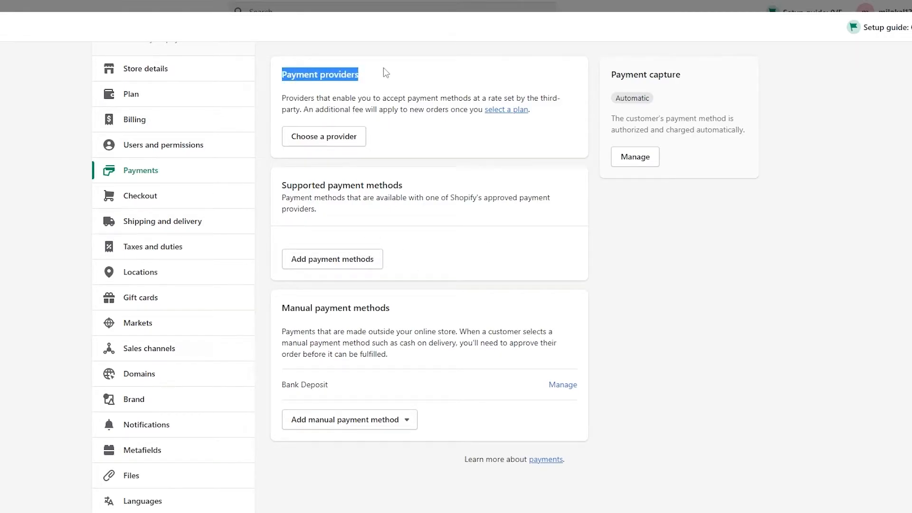
Step: Look through the full list of third-party payment providers to check which ones are available in the store's country
{"action": "left_click", "coordinate": [377, 76]}
{"action": "left_click", "coordinate": [350, 136]}
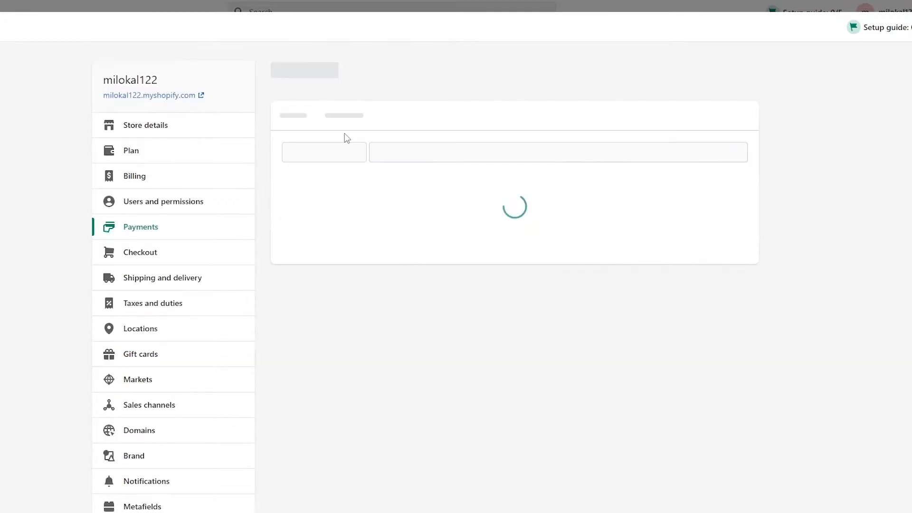
{"action": "scroll", "coordinate": [458, 208], "scroll_direction": "down", "scroll_amount": 6}
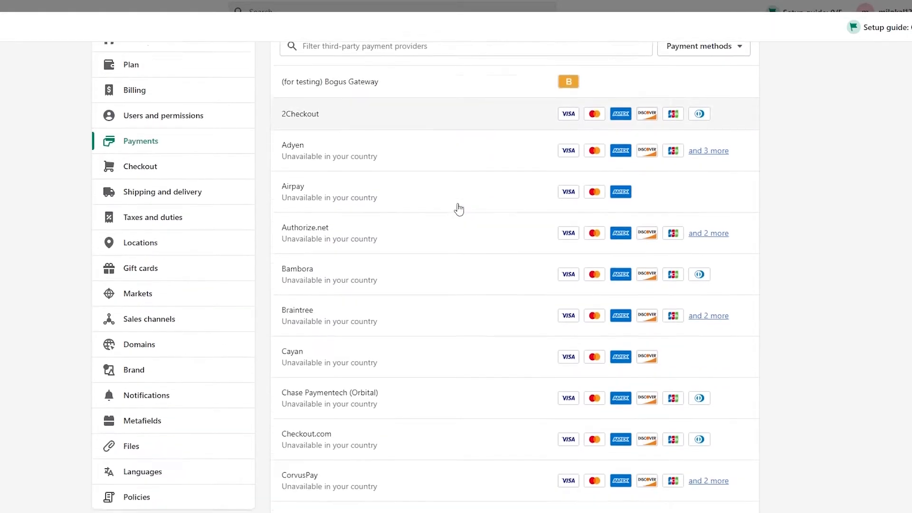
{"action": "scroll", "coordinate": [483, 303], "scroll_direction": "down", "scroll_amount": 5}
{"action": "scroll", "coordinate": [477, 366], "scroll_direction": "up", "scroll_amount": 10}
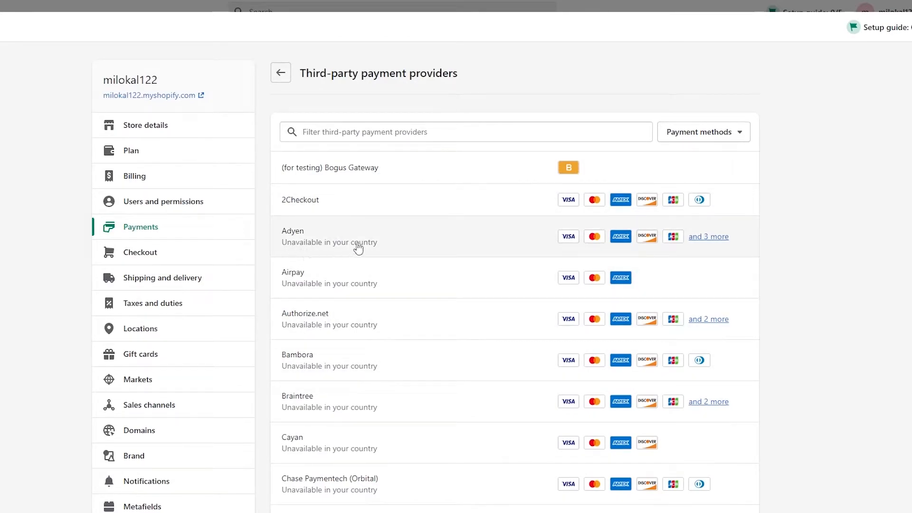
{"action": "scroll", "coordinate": [319, 266], "scroll_direction": "down", "scroll_amount": 7}
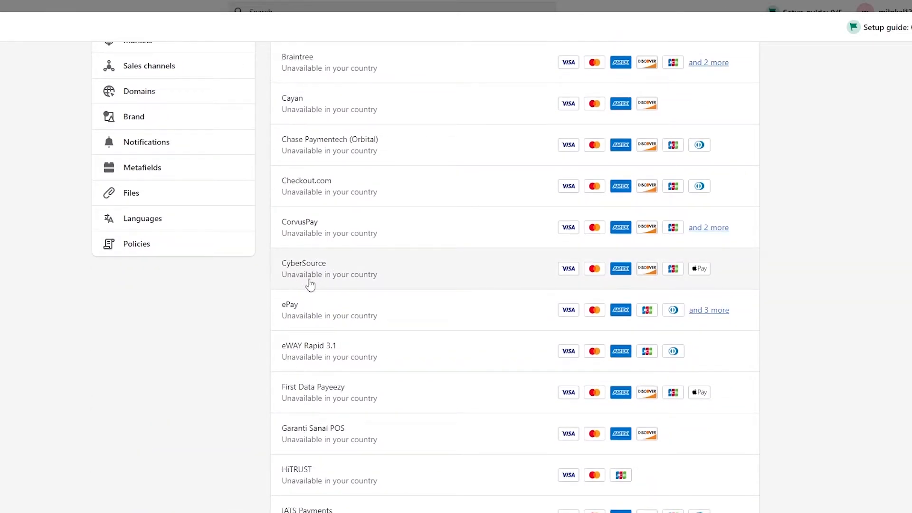
{"action": "scroll", "coordinate": [314, 276], "scroll_direction": "down", "scroll_amount": 2}
{"action": "scroll", "coordinate": [334, 245], "scroll_direction": "down", "scroll_amount": 7}
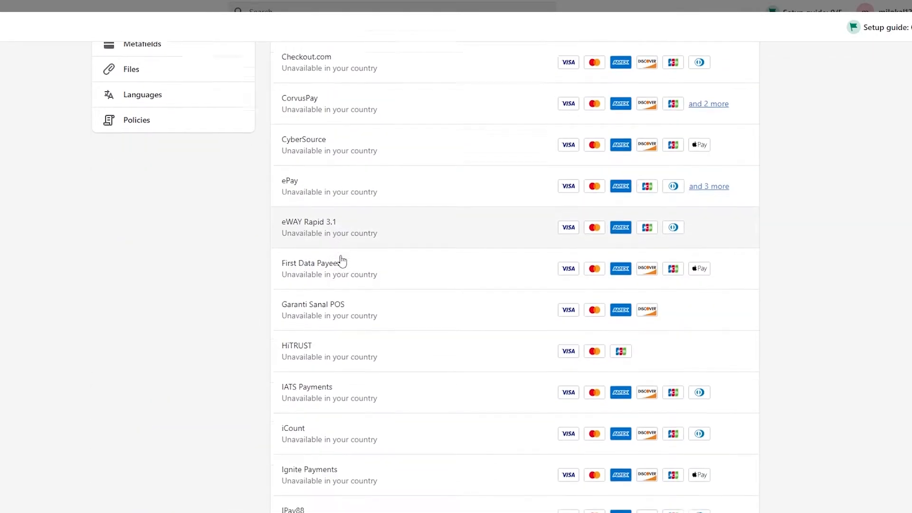
{"action": "scroll", "coordinate": [353, 389], "scroll_direction": "down", "scroll_amount": 12}
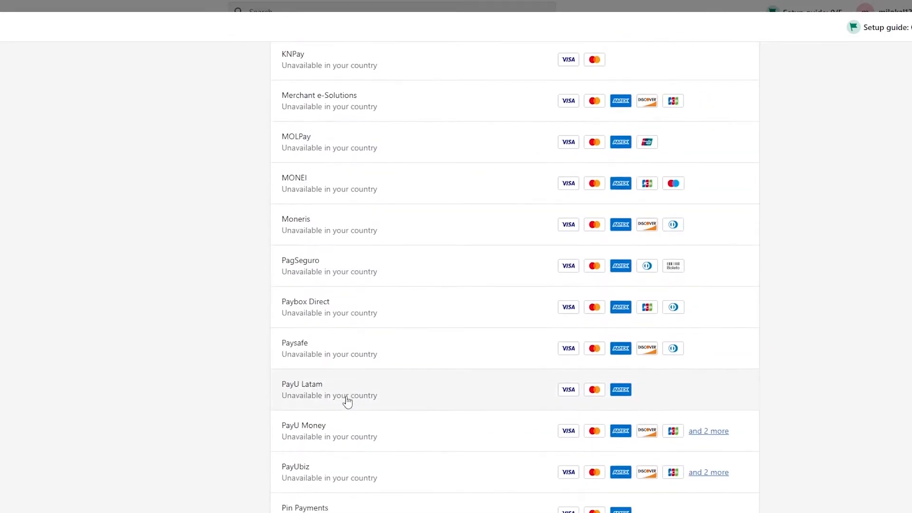
{"action": "scroll", "coordinate": [346, 418], "scroll_direction": "down", "scroll_amount": 9}
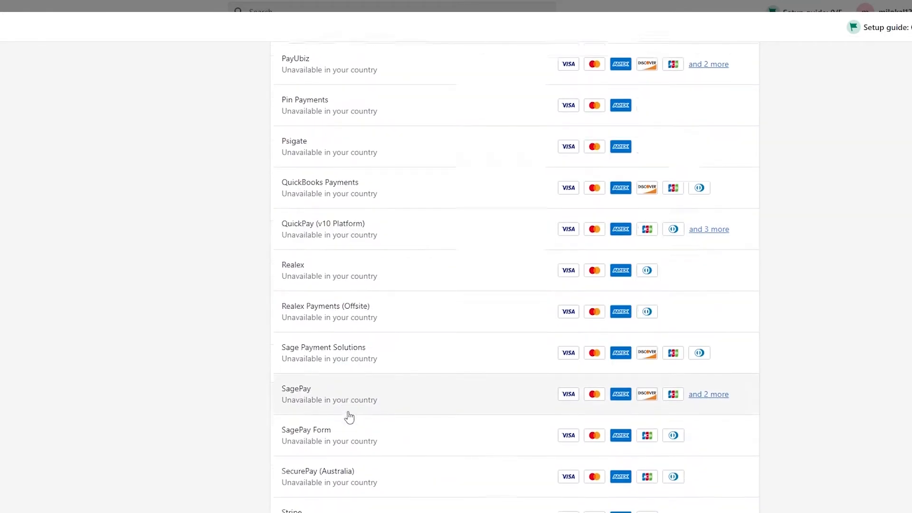
{"action": "scroll", "coordinate": [352, 421], "scroll_direction": "up", "scroll_amount": 18}
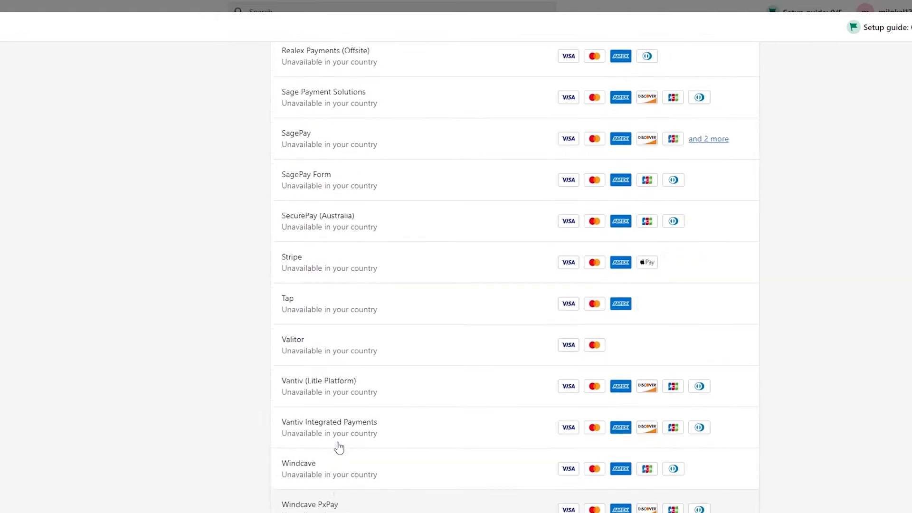
{"action": "scroll", "coordinate": [343, 420], "scroll_direction": "up", "scroll_amount": 15}
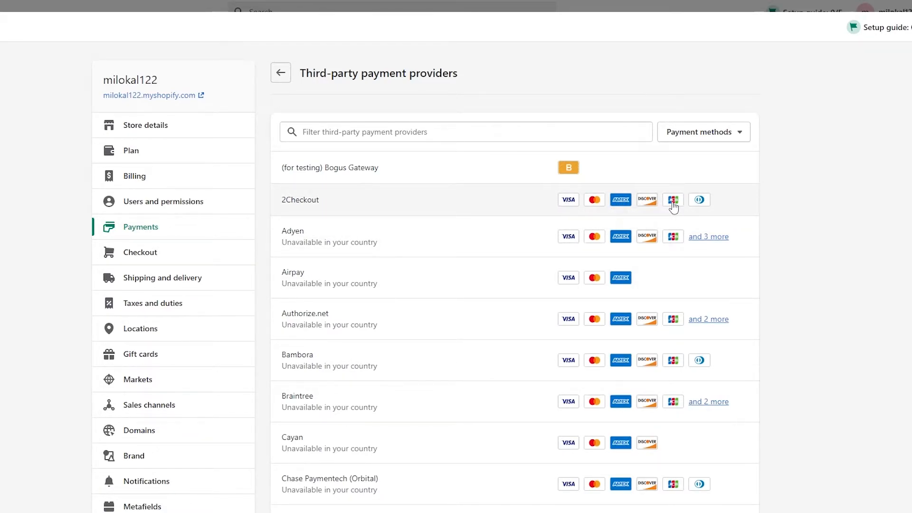
Step: Open the 2Checkout provider page and read its description and setup instructions
{"action": "left_click", "coordinate": [326, 206]}
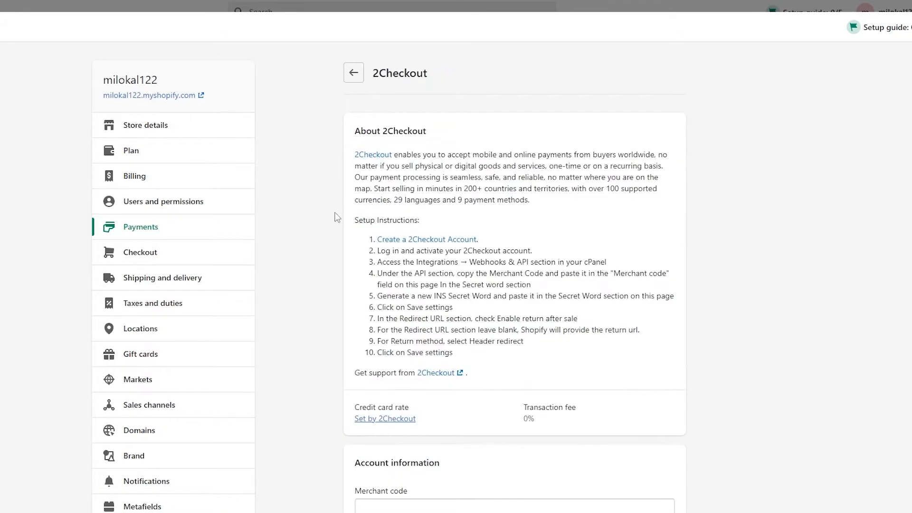
{"action": "left_click_drag", "start_coordinate": [357, 133], "coordinate": [434, 143]}
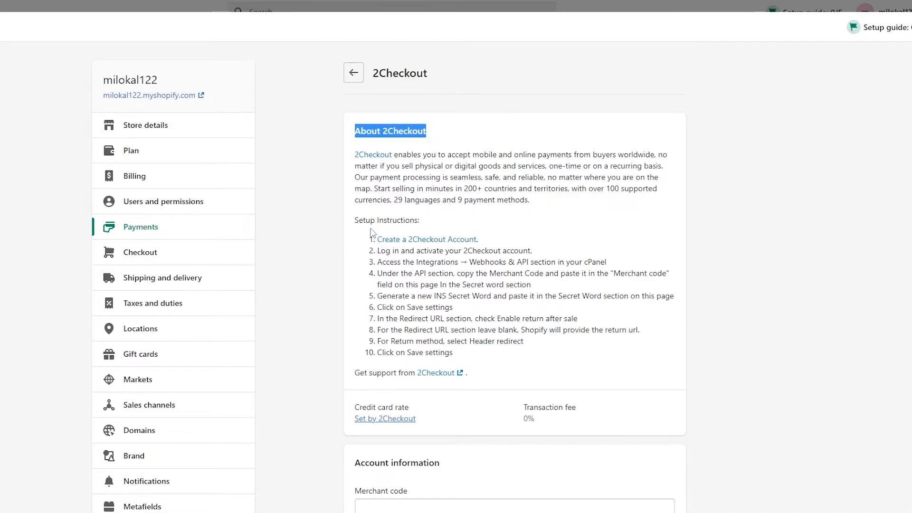
{"action": "left_click", "coordinate": [423, 219]}
{"action": "left_click_drag", "start_coordinate": [355, 220], "coordinate": [430, 222]}
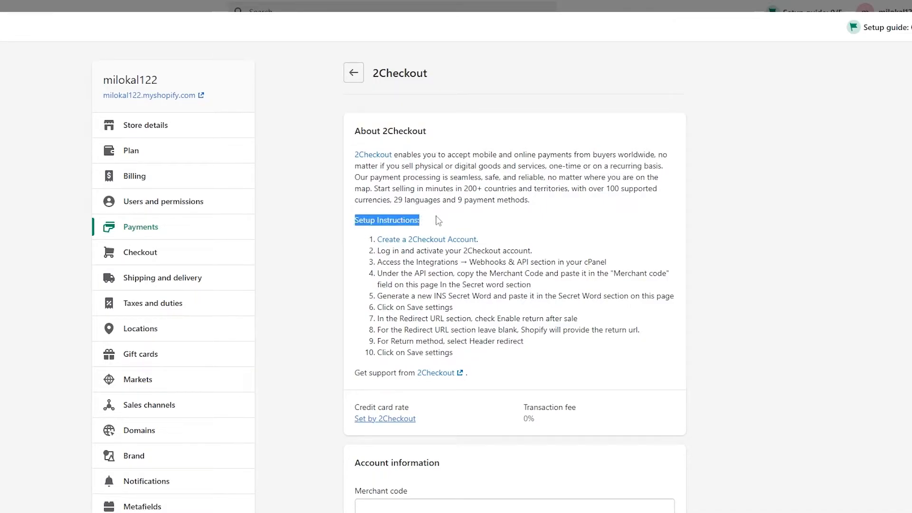
{"action": "left_click", "coordinate": [447, 224]}
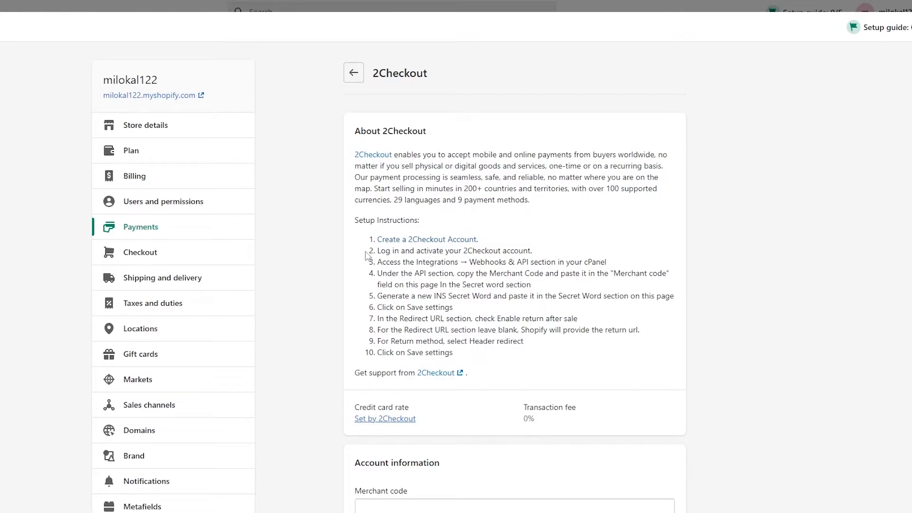
{"action": "left_click_drag", "start_coordinate": [380, 263], "coordinate": [508, 265]}
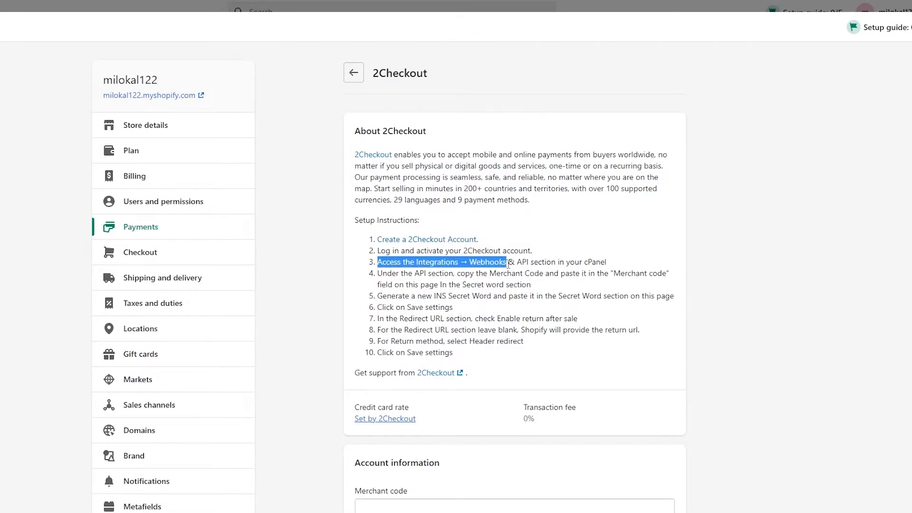
{"action": "left_click", "coordinate": [519, 267]}
Step: Examine the 2Checkout account information fields, Merchant code and Secret Word, along with the accepted cards and test mode option
{"action": "scroll", "coordinate": [376, 340], "scroll_direction": "down", "scroll_amount": 3}
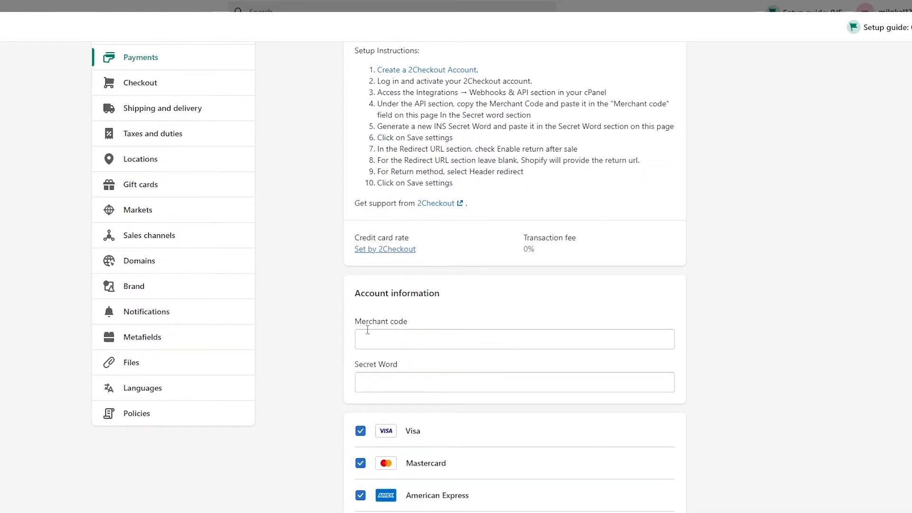
{"action": "scroll", "coordinate": [367, 330], "scroll_direction": "down", "scroll_amount": 3}
{"action": "scroll", "coordinate": [373, 208], "scroll_direction": "up", "scroll_amount": 5}
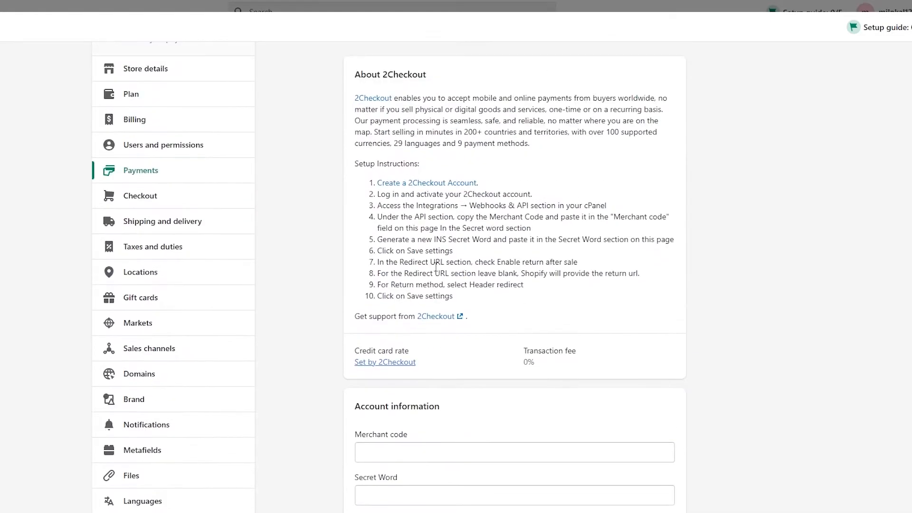
{"action": "scroll", "coordinate": [379, 271], "scroll_direction": "down", "scroll_amount": 4}
{"action": "left_click", "coordinate": [367, 281]}
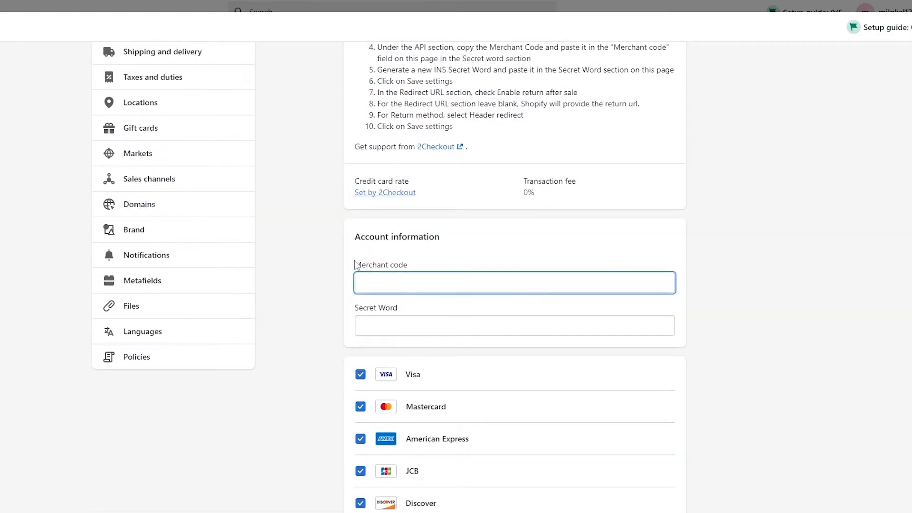
{"action": "left_click_drag", "start_coordinate": [356, 265], "coordinate": [446, 268]}
{"action": "left_click_drag", "start_coordinate": [351, 308], "coordinate": [411, 305]}
{"action": "scroll", "coordinate": [411, 306], "scroll_direction": "down", "scroll_amount": 4}
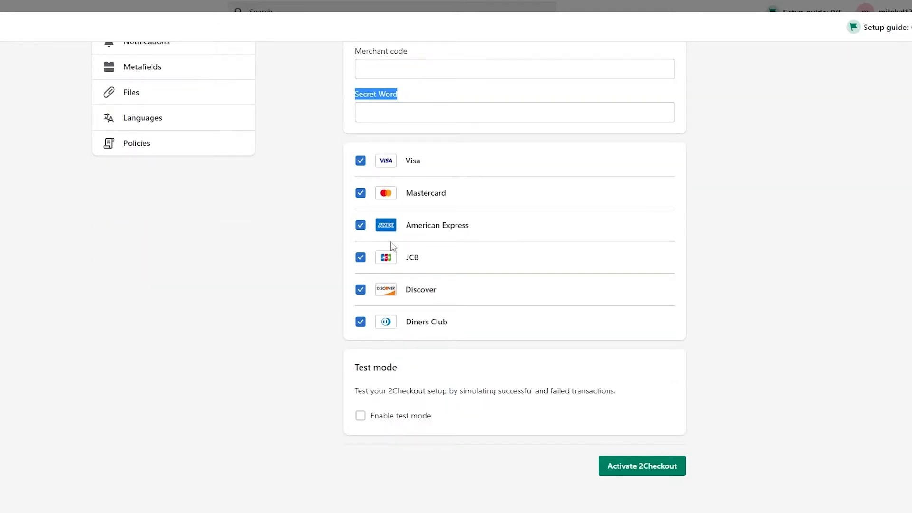
{"action": "scroll", "coordinate": [363, 340], "scroll_direction": "up", "scroll_amount": 1}
Step: Deselect Diners Club among the cards accepted through 2Checkout, keeping the other card brands enabled
{"action": "left_click", "coordinate": [360, 378]}
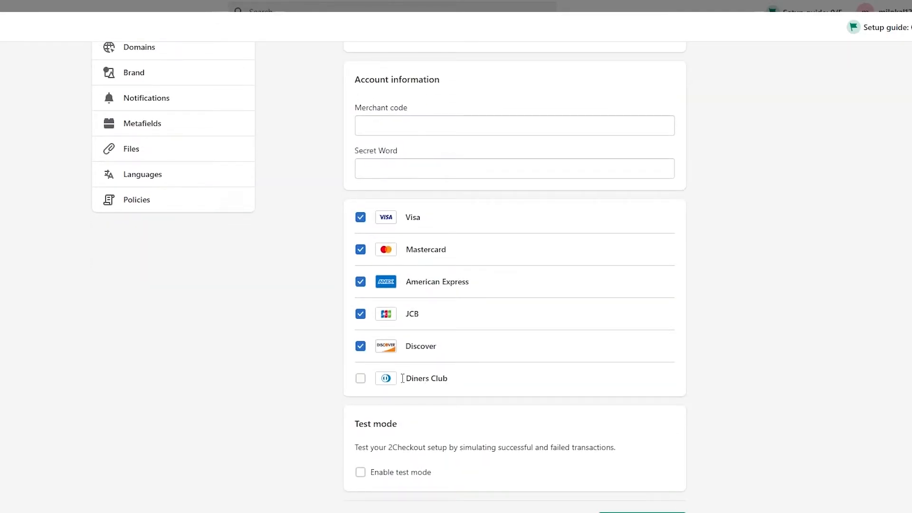
{"action": "left_click_drag", "start_coordinate": [411, 378], "coordinate": [464, 382]}
{"action": "left_click", "coordinate": [365, 380]}
{"action": "left_click", "coordinate": [366, 380]}
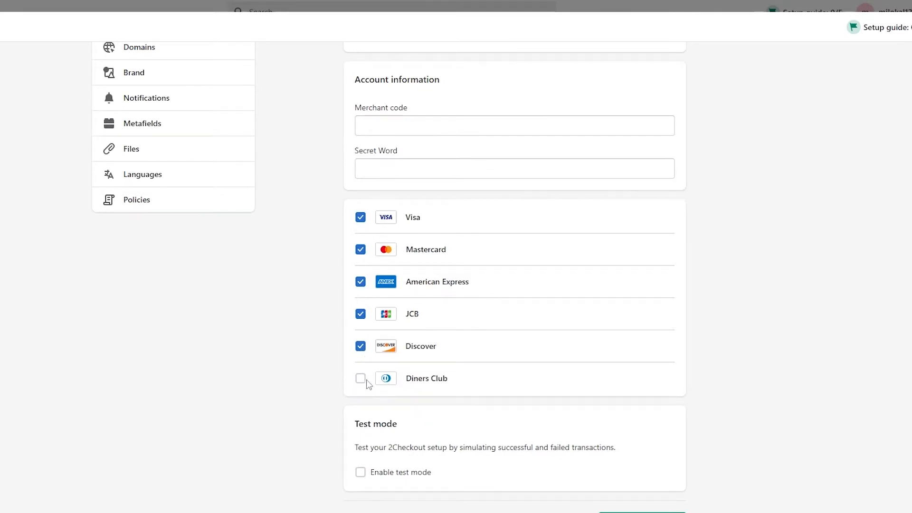
{"action": "left_click_drag", "start_coordinate": [405, 350], "coordinate": [437, 351]}
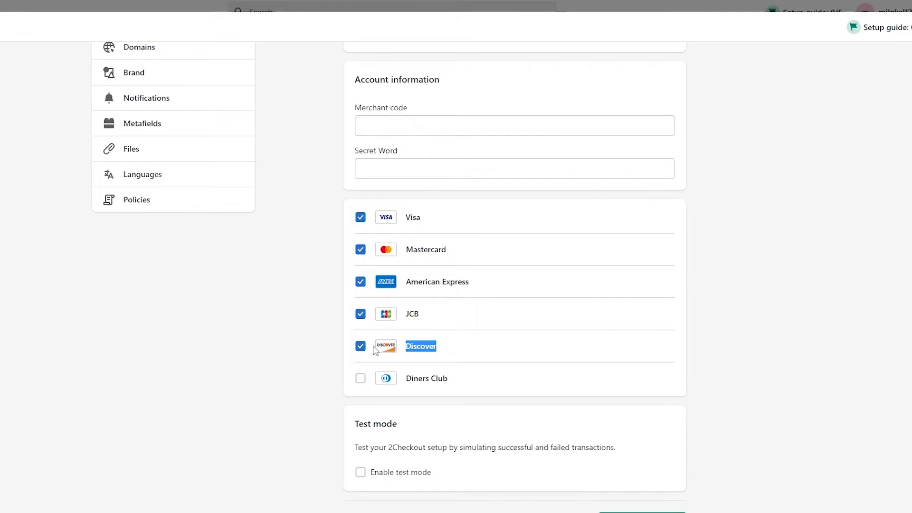
{"action": "left_click", "coordinate": [319, 394]}
Step: Start the free 2Sell sign-up on the 2Checkout site, filling in the name and the business email copied from Temp Mail
{"action": "scroll", "coordinate": [319, 394], "scroll_direction": "up", "scroll_amount": 8}
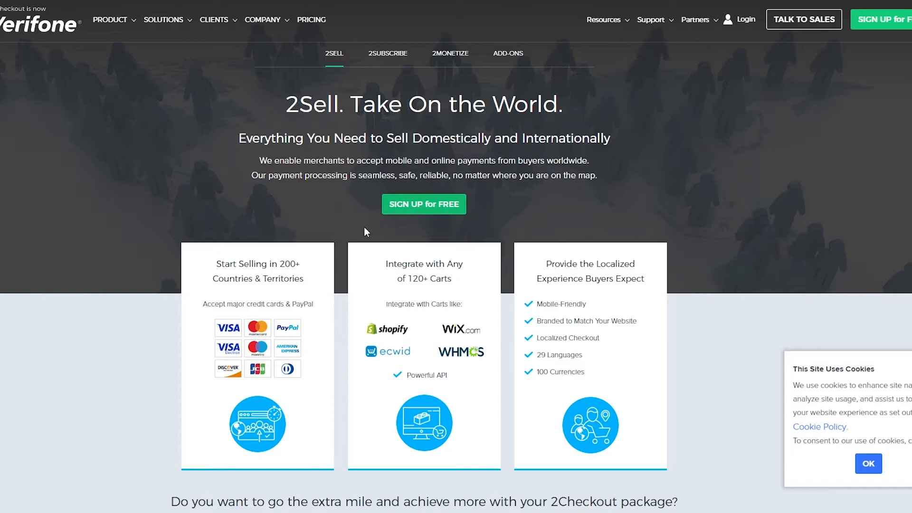
{"action": "left_click", "coordinate": [442, 210]}
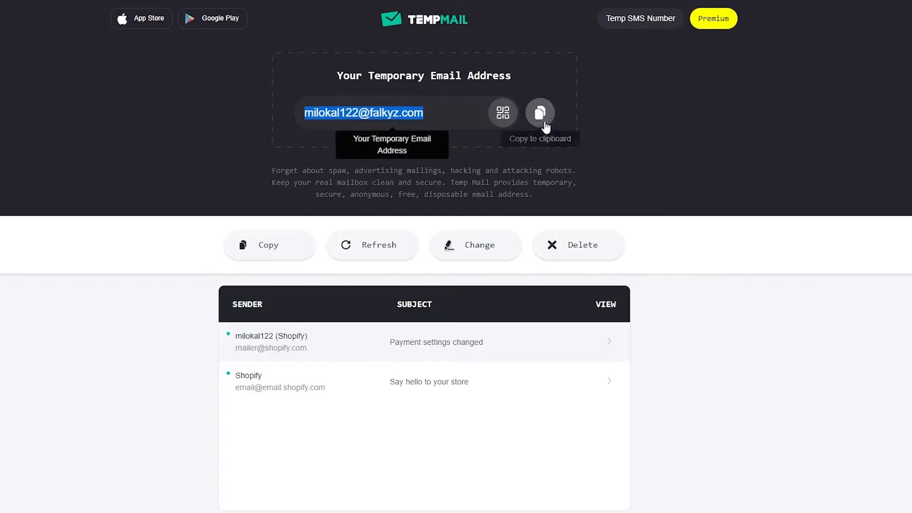
{"action": "left_click", "coordinate": [540, 112]}
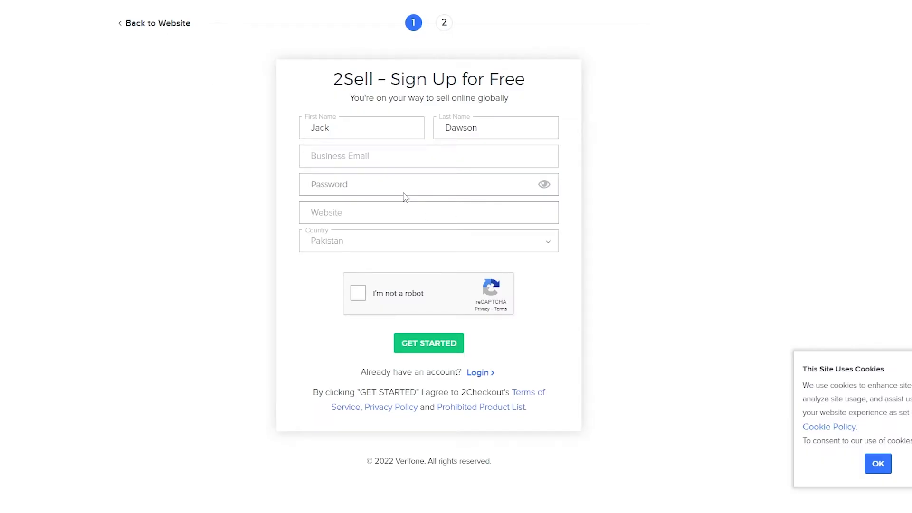
{"action": "left_click", "coordinate": [381, 157]}
{"action": "key", "text": "ctrl+v"}
Step: Complete the sign-up form with a suggested strong password and the store's myshopify.com address as website, pass the robot check and submit it
{"action": "left_click", "coordinate": [337, 184]}
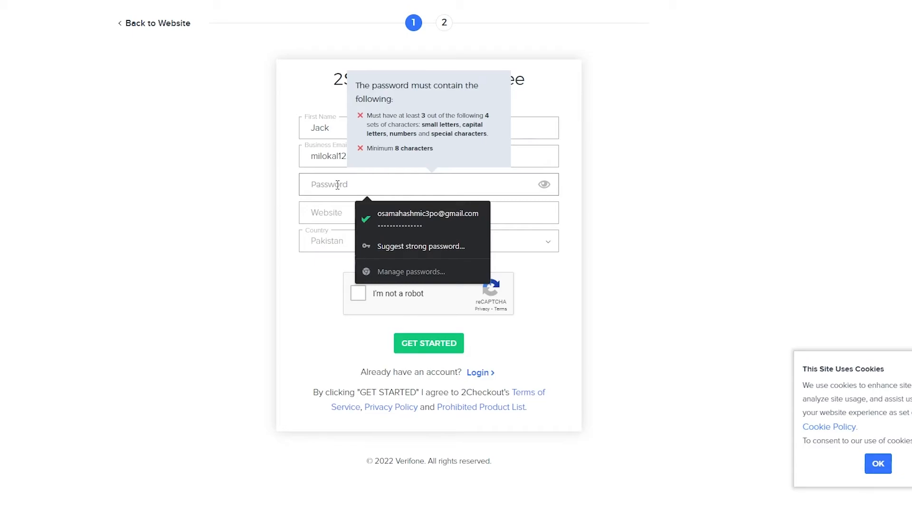
{"action": "left_click", "coordinate": [422, 246]}
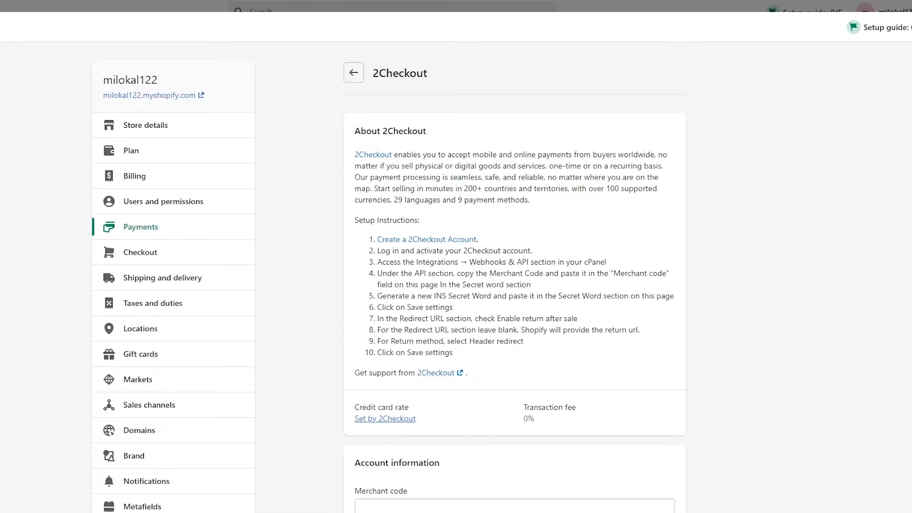
{"action": "right_click", "coordinate": [35, 1]}
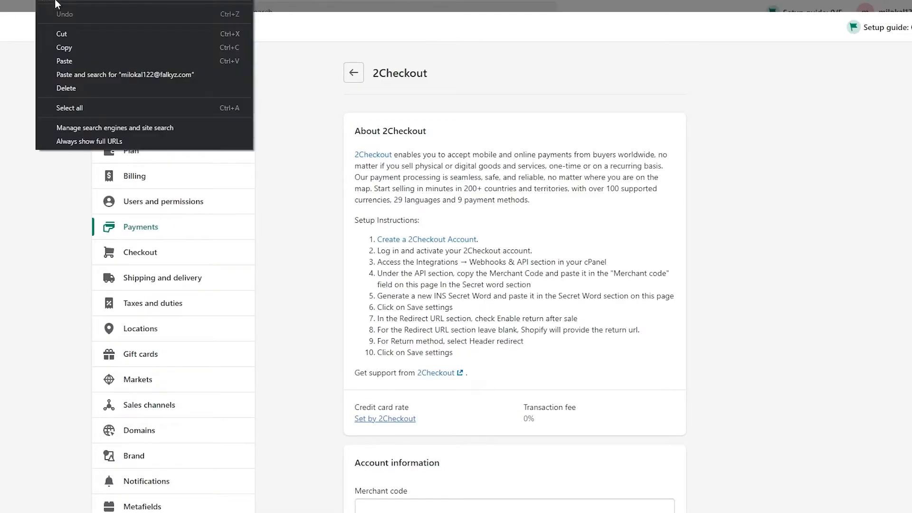
{"action": "left_click", "coordinate": [76, 50]}
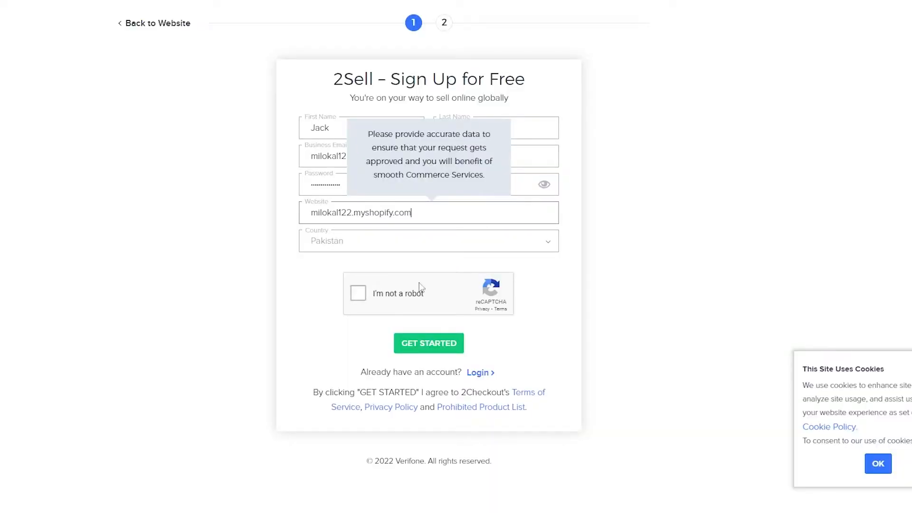
{"action": "left_click", "coordinate": [596, 227]}
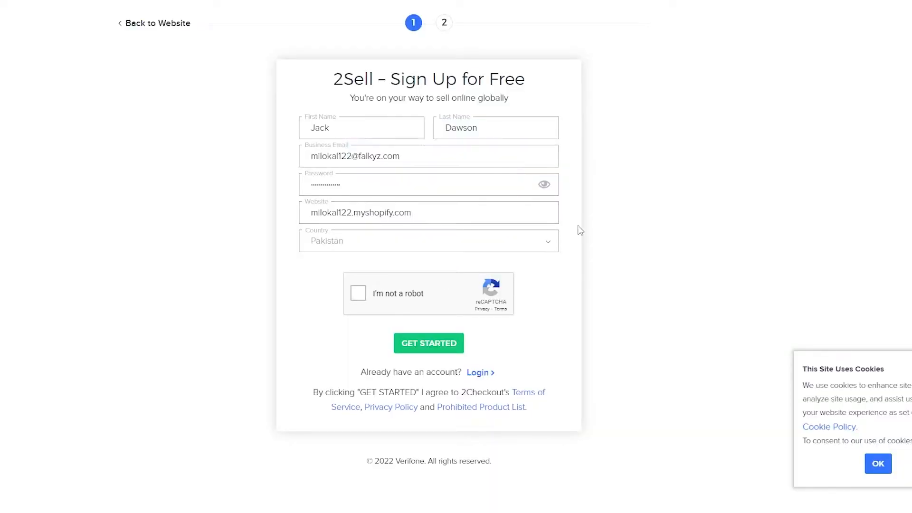
{"action": "left_click", "coordinate": [358, 292]}
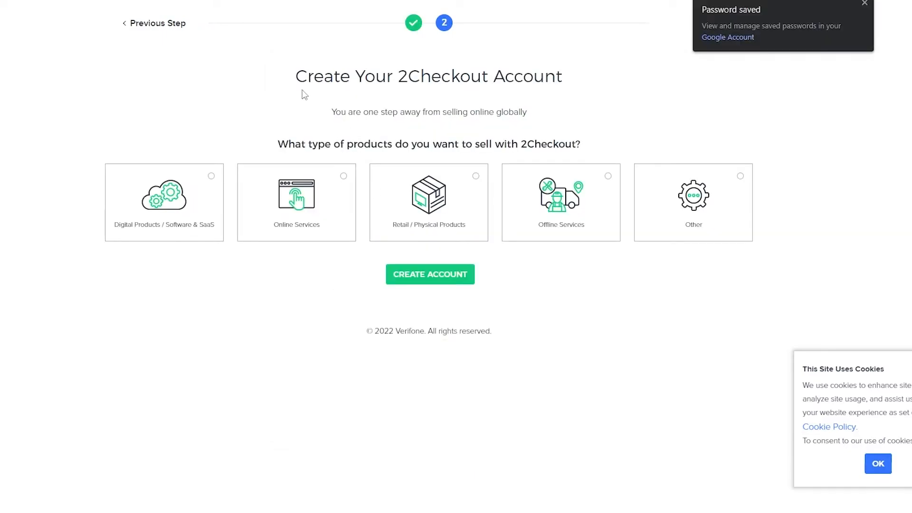
Step: Choose Retail / Physical Products as the type of products to sell and create the 2Checkout account
{"action": "left_click", "coordinate": [864, 5]}
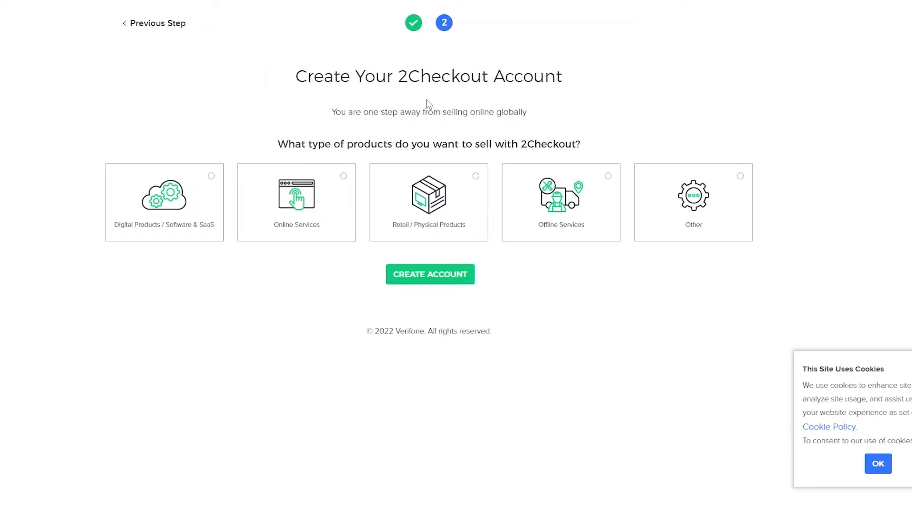
{"action": "left_click_drag", "start_coordinate": [288, 144], "coordinate": [520, 158]}
{"action": "left_click", "coordinate": [620, 143]}
{"action": "left_click", "coordinate": [137, 238]}
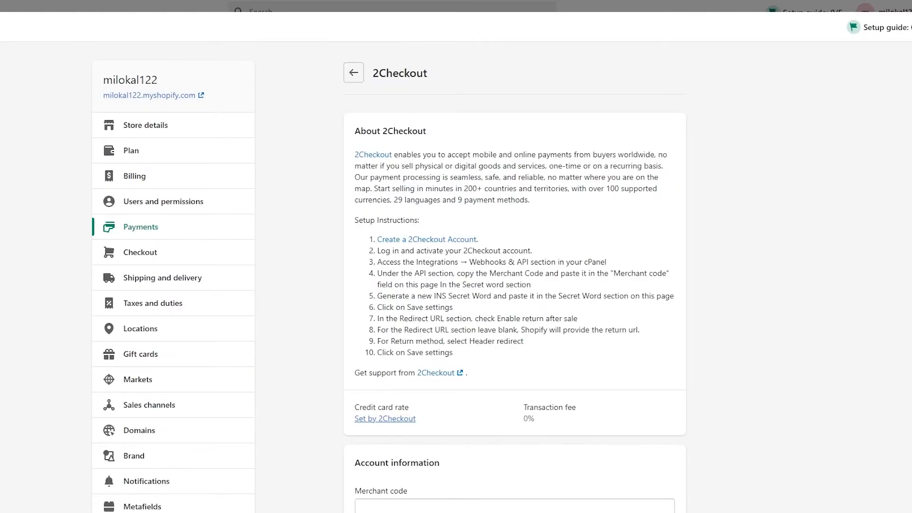
{"action": "left_click", "coordinate": [428, 205]}
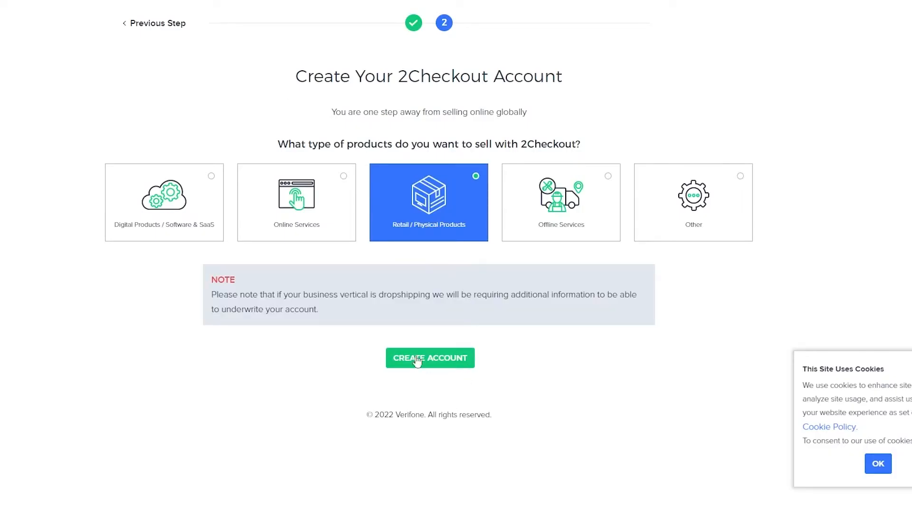
{"action": "left_click", "coordinate": [418, 364]}
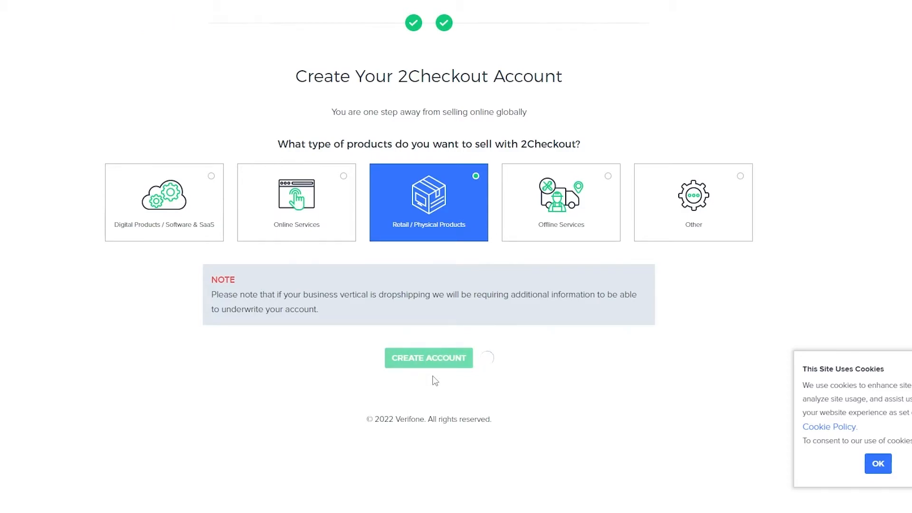
{"action": "left_click_drag", "start_coordinate": [243, 93], "coordinate": [659, 91]}
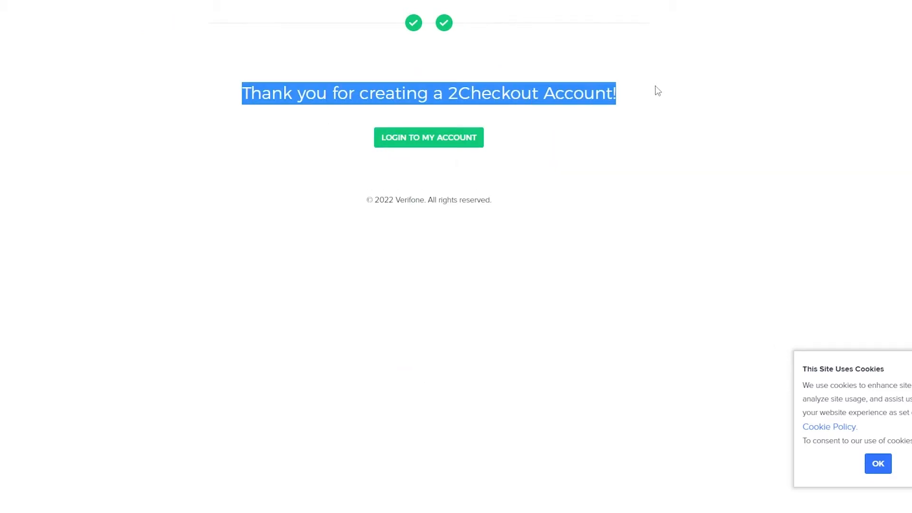
Step: Log in to the newly created 2Checkout account
{"action": "left_click", "coordinate": [657, 91]}
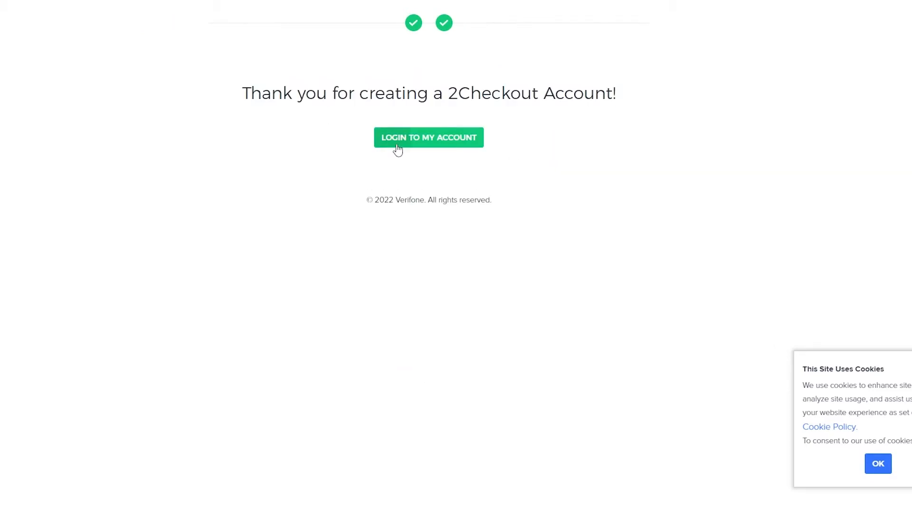
{"action": "left_click", "coordinate": [420, 142]}
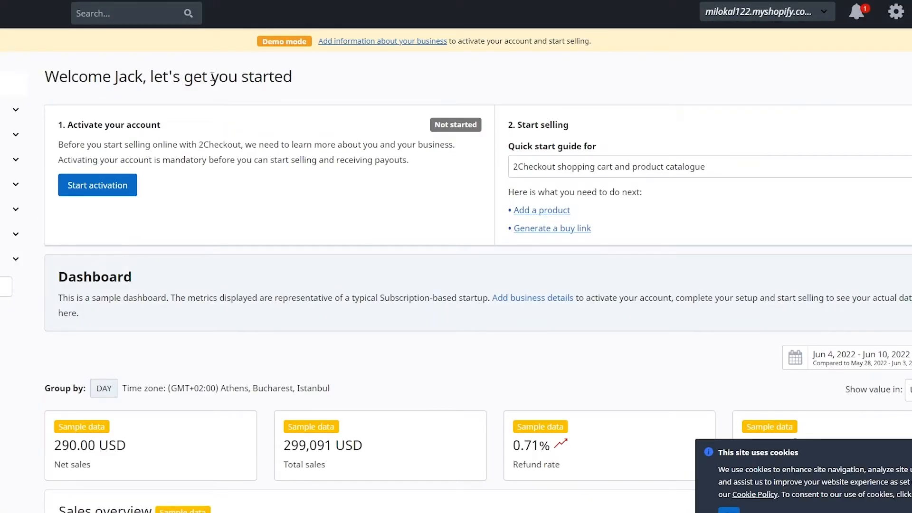
Step: Look over the 2Checkout dashboard, including its sales overview, subscriptions, order trends and rates
{"action": "scroll", "coordinate": [212, 76], "scroll_direction": "down", "scroll_amount": 3}
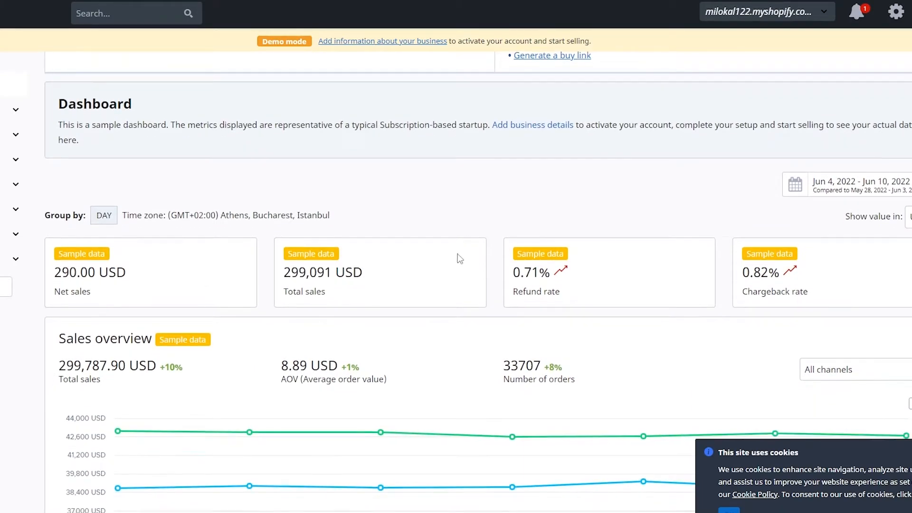
{"action": "scroll", "coordinate": [459, 260], "scroll_direction": "down", "scroll_amount": 3}
{"action": "scroll", "coordinate": [340, 261], "scroll_direction": "up", "scroll_amount": 3}
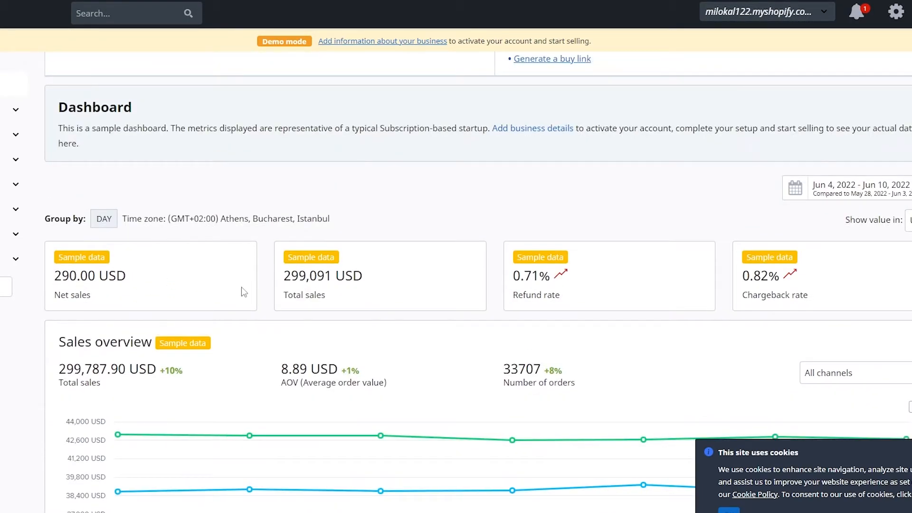
{"action": "scroll", "coordinate": [243, 297], "scroll_direction": "down", "scroll_amount": 8}
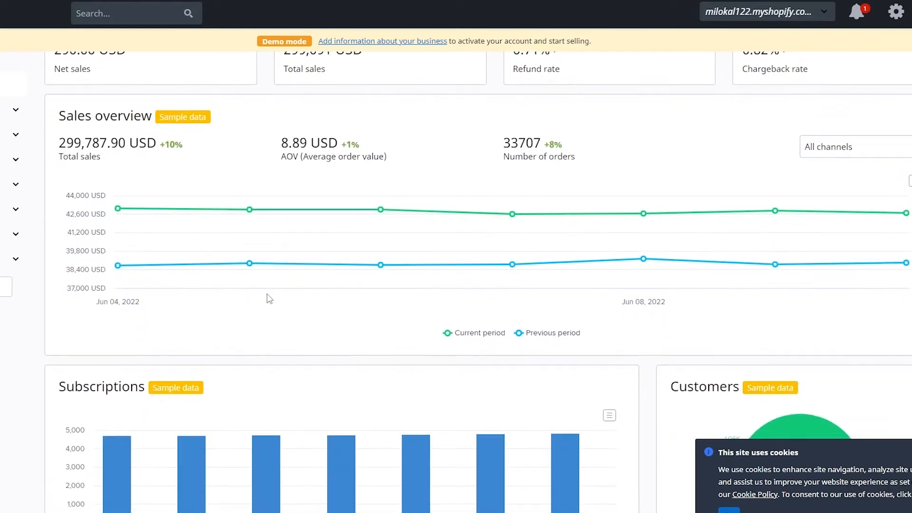
{"action": "scroll", "coordinate": [303, 338], "scroll_direction": "down", "scroll_amount": 5}
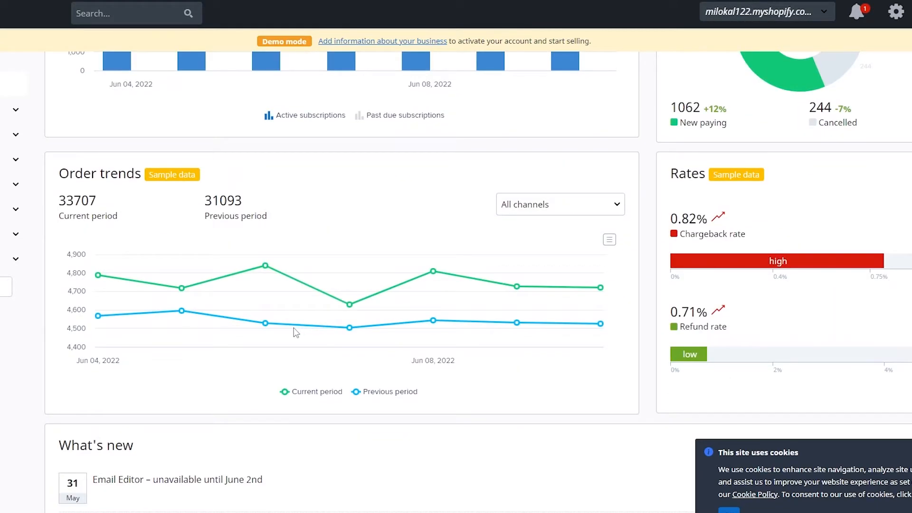
{"action": "scroll", "coordinate": [296, 331], "scroll_direction": "down", "scroll_amount": 2}
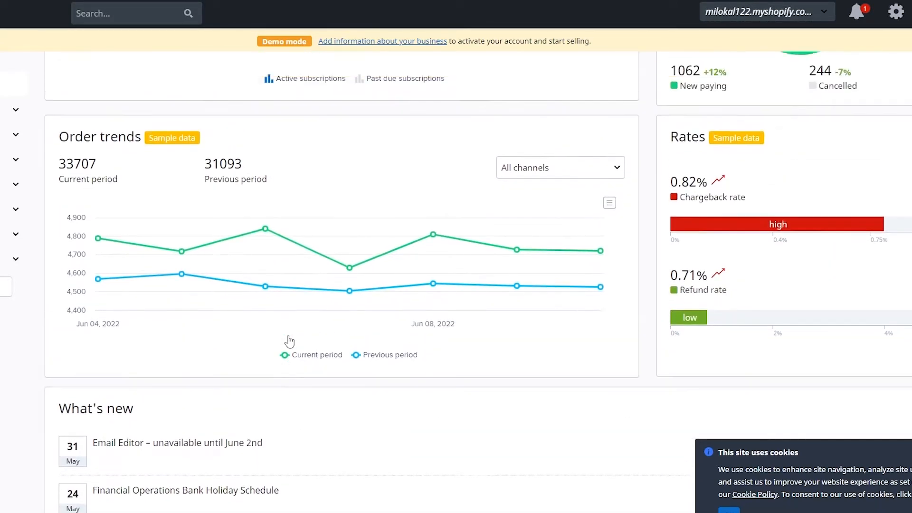
{"action": "scroll", "coordinate": [289, 341], "scroll_direction": "up", "scroll_amount": 8}
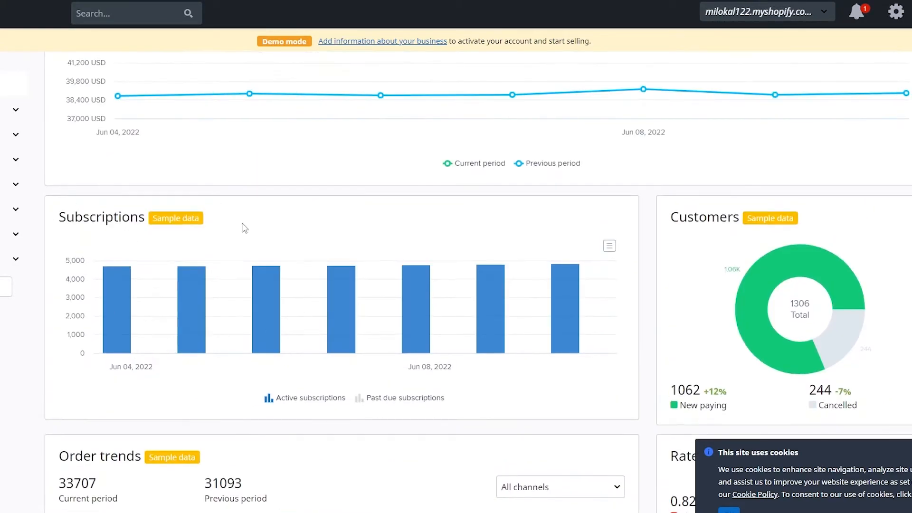
{"action": "scroll", "coordinate": [179, 309], "scroll_direction": "up", "scroll_amount": 5}
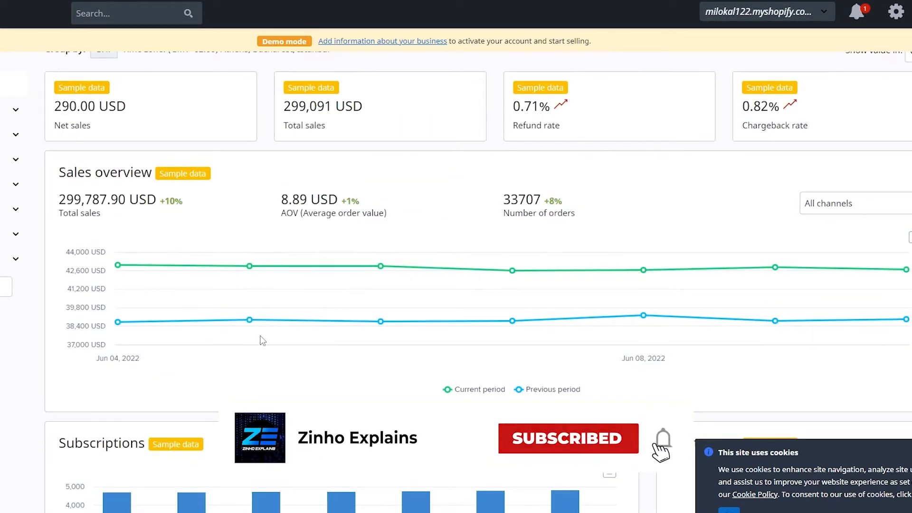
{"action": "scroll", "coordinate": [253, 335], "scroll_direction": "up", "scroll_amount": 2}
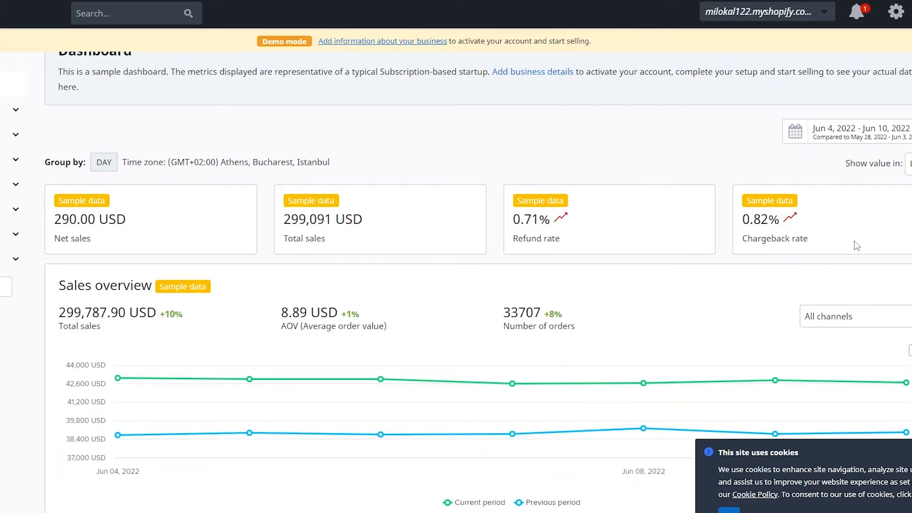
{"action": "scroll", "coordinate": [748, 261], "scroll_direction": "up", "scroll_amount": 2}
{"action": "scroll", "coordinate": [366, 274], "scroll_direction": "up", "scroll_amount": 2}
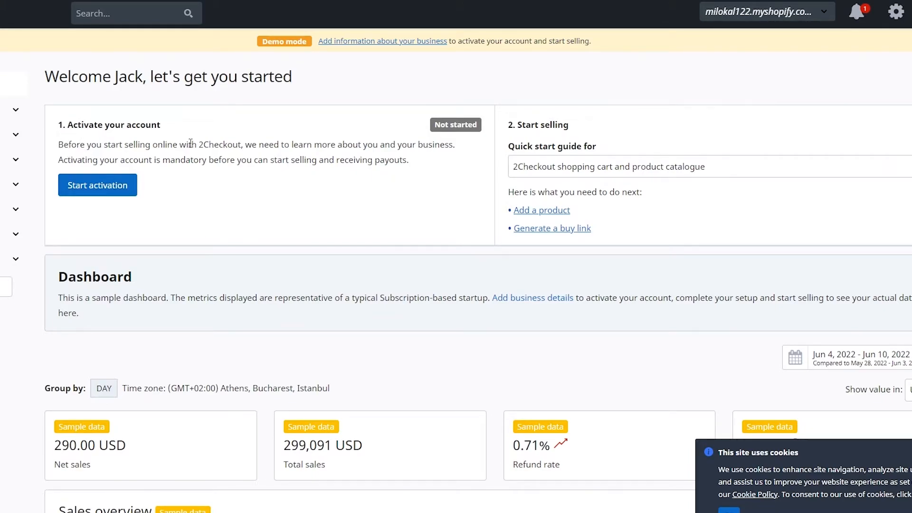
Step: Start the 2Checkout account activation and review the purpose of the process in its Getting started section
{"action": "left_click", "coordinate": [95, 190]}
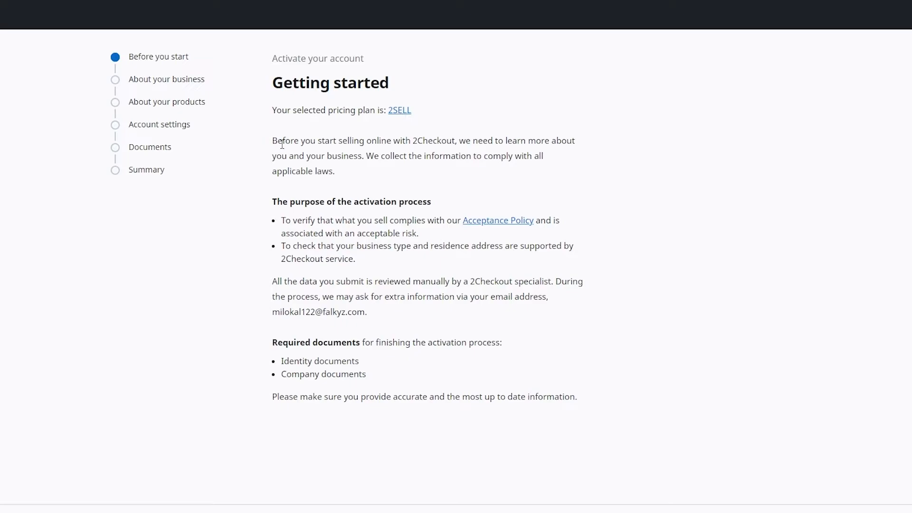
{"action": "left_click_drag", "start_coordinate": [283, 225], "coordinate": [460, 221]}
{"action": "left_click", "coordinate": [585, 212]}
{"action": "left_click_drag", "start_coordinate": [285, 246], "coordinate": [415, 249]}
{"action": "left_click", "coordinate": [402, 245]}
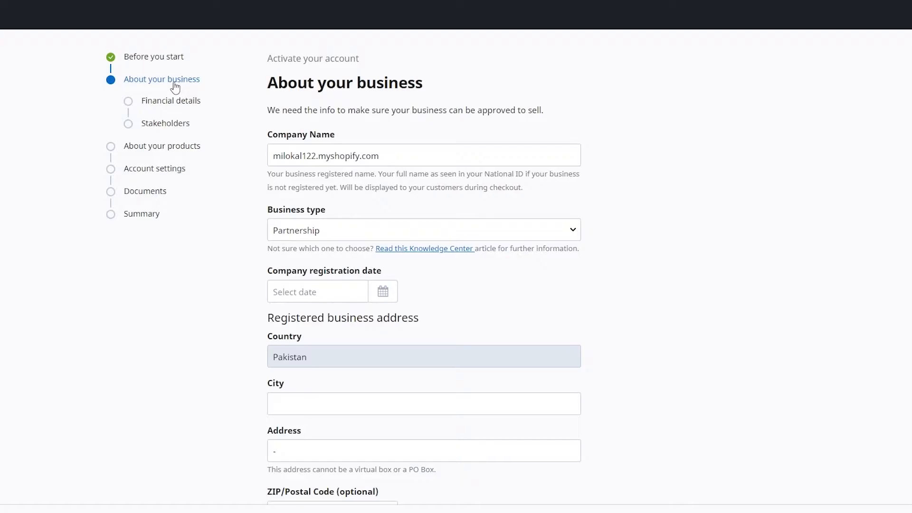
Step: Fill in the company name, city, street address and postal code under About your business from a saved autofill entry
{"action": "scroll", "coordinate": [318, 213], "scroll_direction": "down", "scroll_amount": 1}
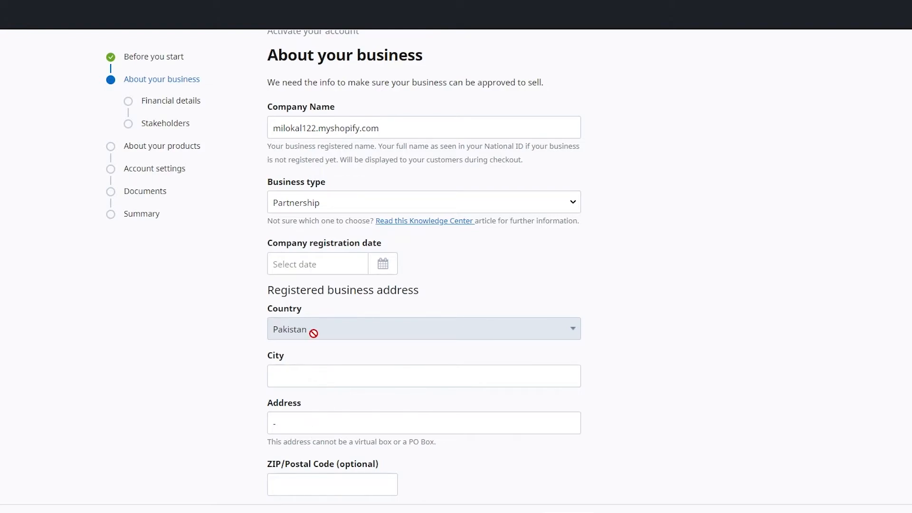
{"action": "left_click", "coordinate": [326, 128]}
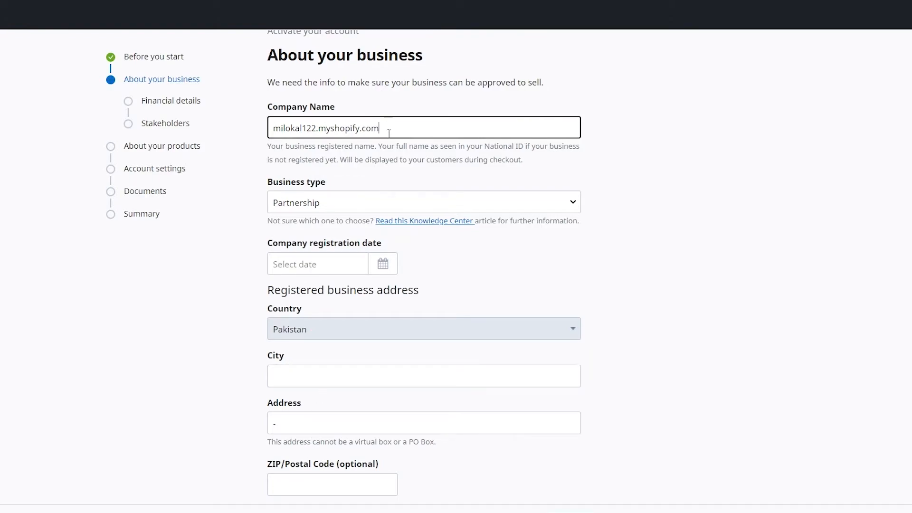
{"action": "left_click", "coordinate": [299, 375]}
{"action": "left_click", "coordinate": [292, 402]}
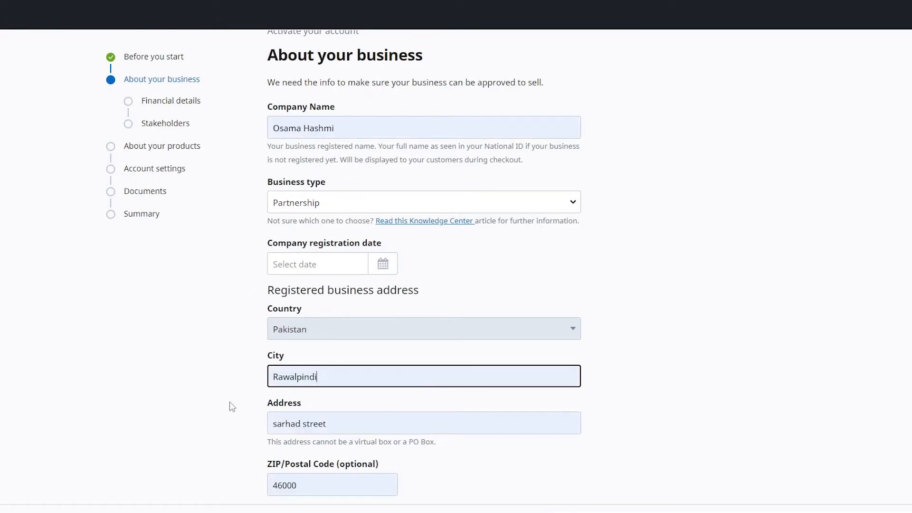
{"action": "scroll", "coordinate": [254, 330], "scroll_direction": "up", "scroll_amount": 1}
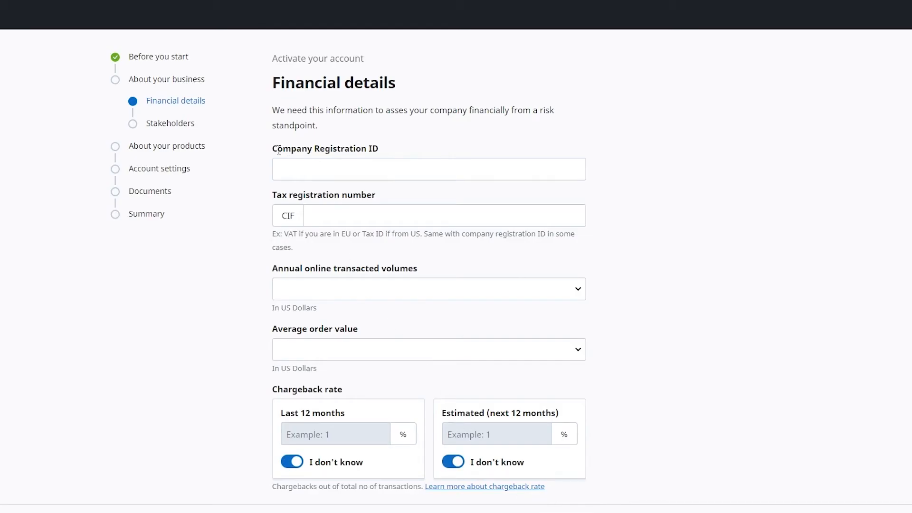
Step: Review the Financial details required for activation: company registration ID, tax registration number, annual online transacted volumes and average order value
{"action": "left_click_drag", "start_coordinate": [275, 151], "coordinate": [401, 151]}
{"action": "left_click_drag", "start_coordinate": [274, 194], "coordinate": [403, 201]}
{"action": "left_click_drag", "start_coordinate": [273, 269], "coordinate": [496, 278]}
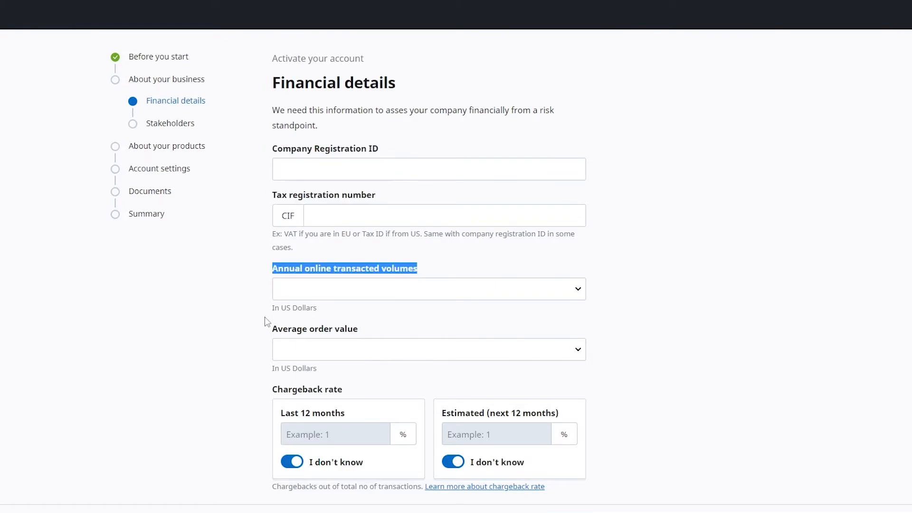
{"action": "left_click", "coordinate": [270, 332]}
{"action": "left_click_drag", "start_coordinate": [269, 332], "coordinate": [446, 335]}
{"action": "left_click_drag", "start_coordinate": [267, 273], "coordinate": [432, 271]}
{"action": "left_click_drag", "start_coordinate": [270, 332], "coordinate": [366, 335]}
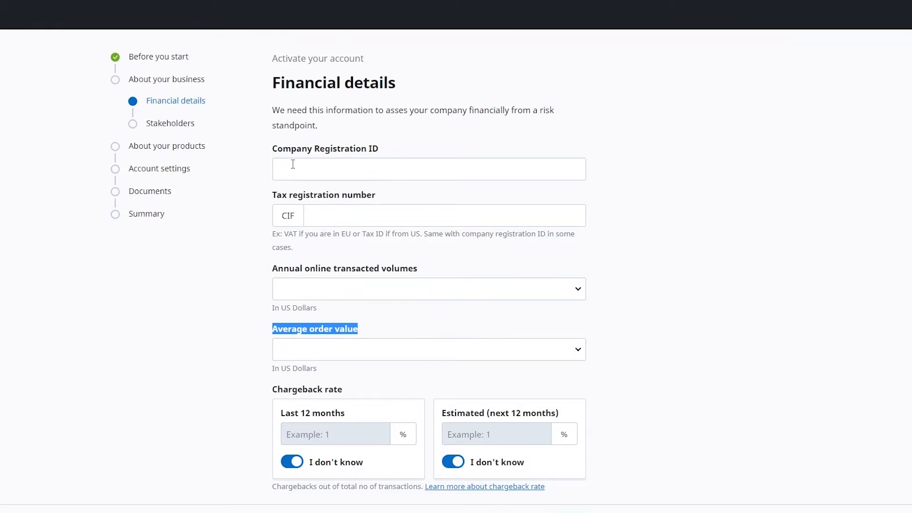
{"action": "left_click_drag", "start_coordinate": [271, 150], "coordinate": [425, 153]}
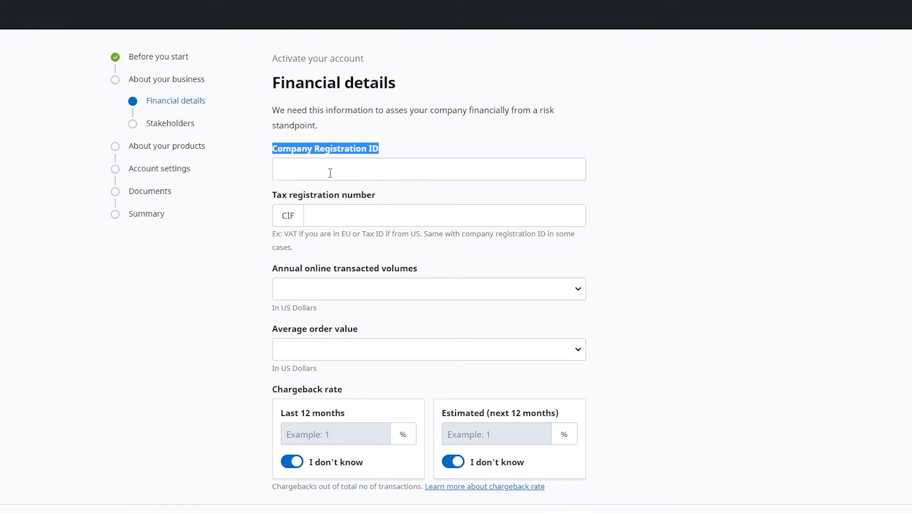
{"action": "left_click", "coordinate": [256, 182]}
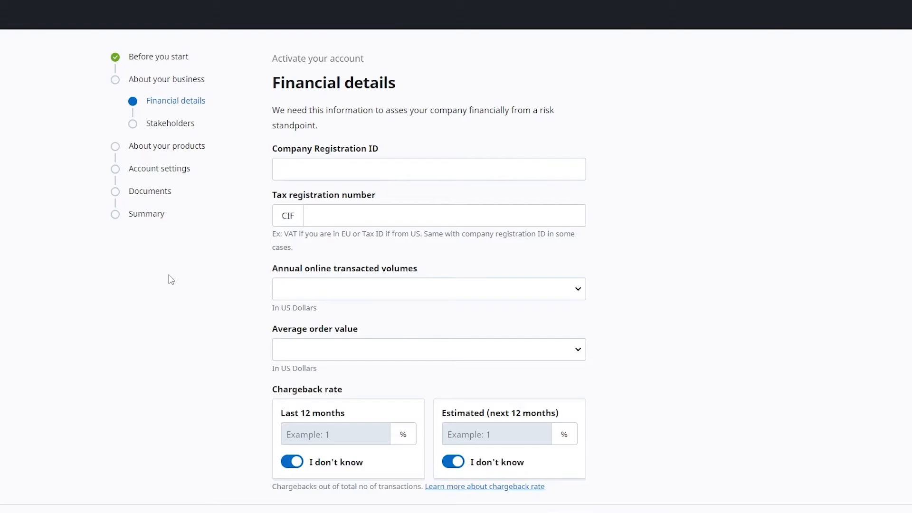
Step: Go on to the activation's products and services section, then save the request for later and exit
{"action": "left_click", "coordinate": [170, 123]}
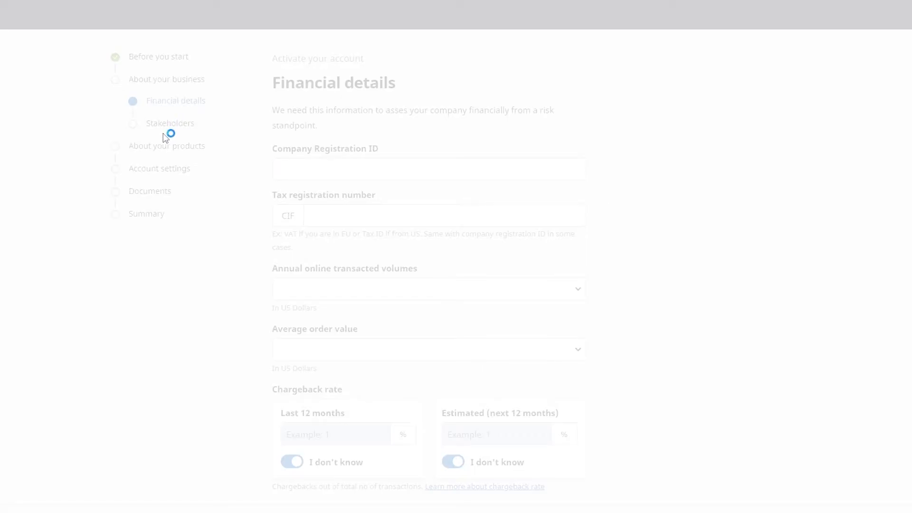
{"action": "left_click", "coordinate": [182, 149]}
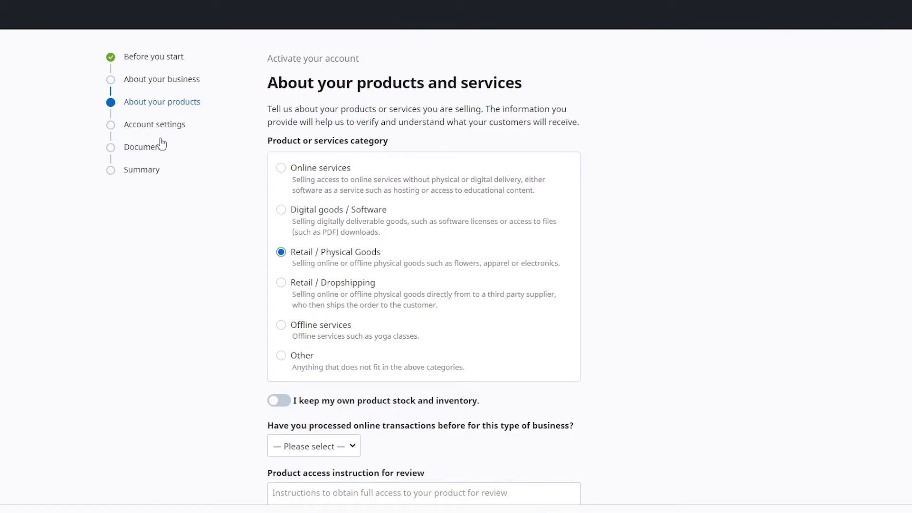
{"action": "scroll", "coordinate": [334, 338], "scroll_direction": "down", "scroll_amount": 3}
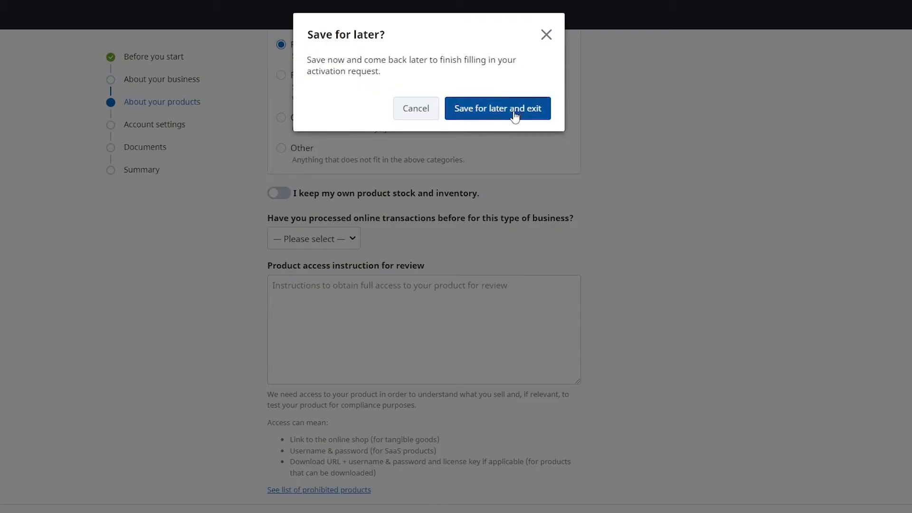
{"action": "left_click", "coordinate": [514, 113]}
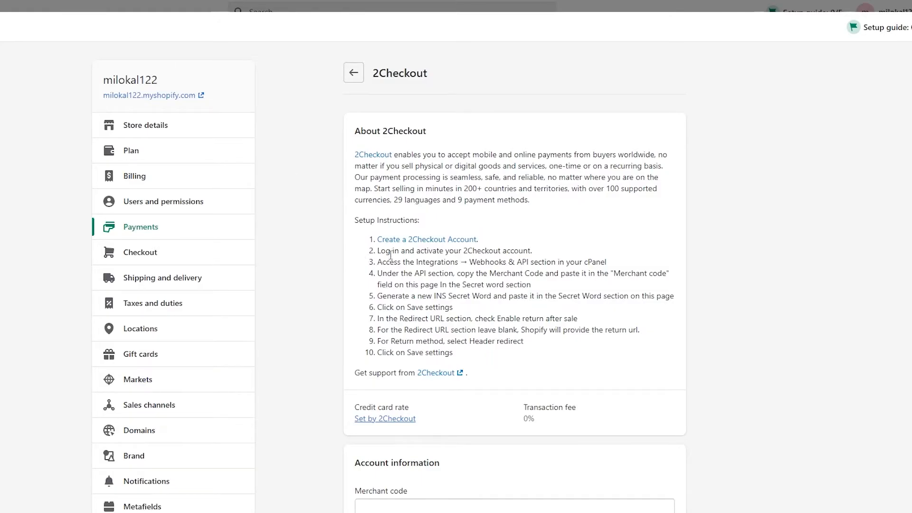
Step: Examine the 2Checkout setup instructions in Shopify's payment settings on account activation, the Webhooks & API section and the Merchant Code
{"action": "left_click_drag", "start_coordinate": [377, 262], "coordinate": [528, 252]}
{"action": "left_click", "coordinate": [380, 253]}
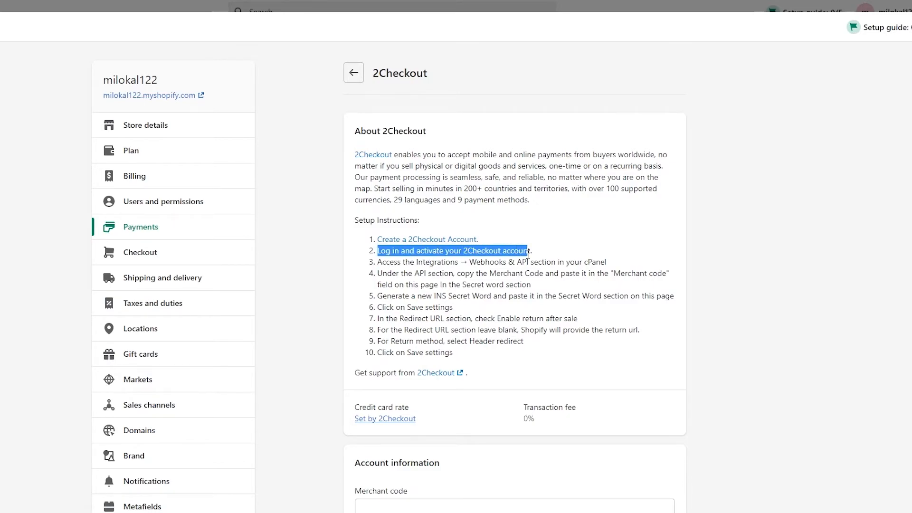
{"action": "left_click", "coordinate": [427, 274]}
{"action": "left_click_drag", "start_coordinate": [378, 262], "coordinate": [619, 269]}
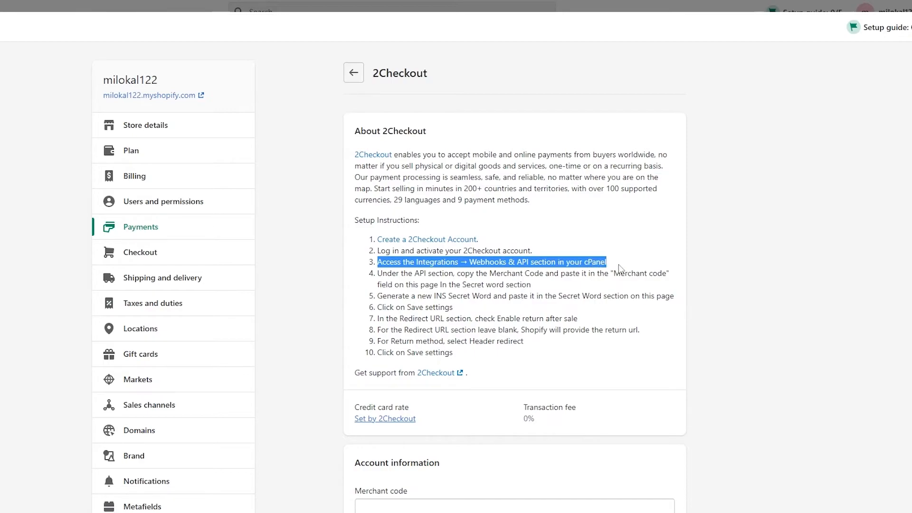
{"action": "left_click", "coordinate": [618, 269]}
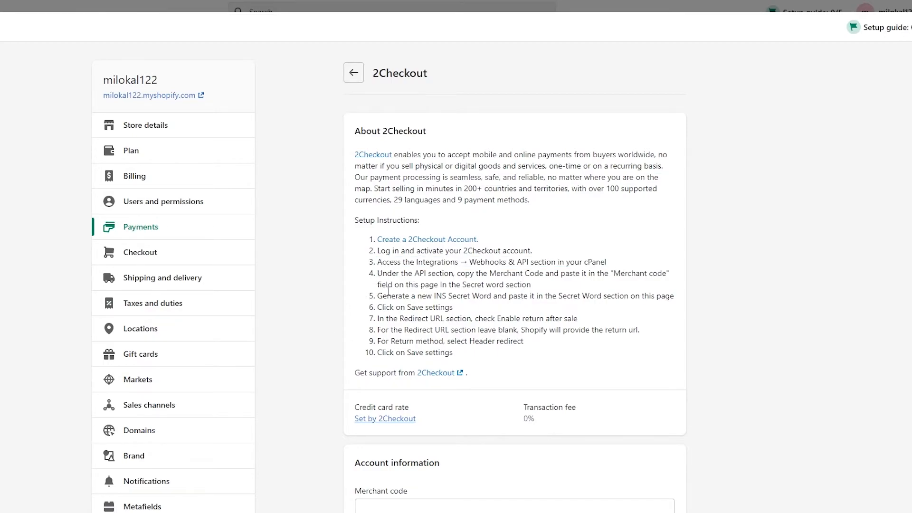
{"action": "left_click_drag", "start_coordinate": [505, 277], "coordinate": [616, 287]}
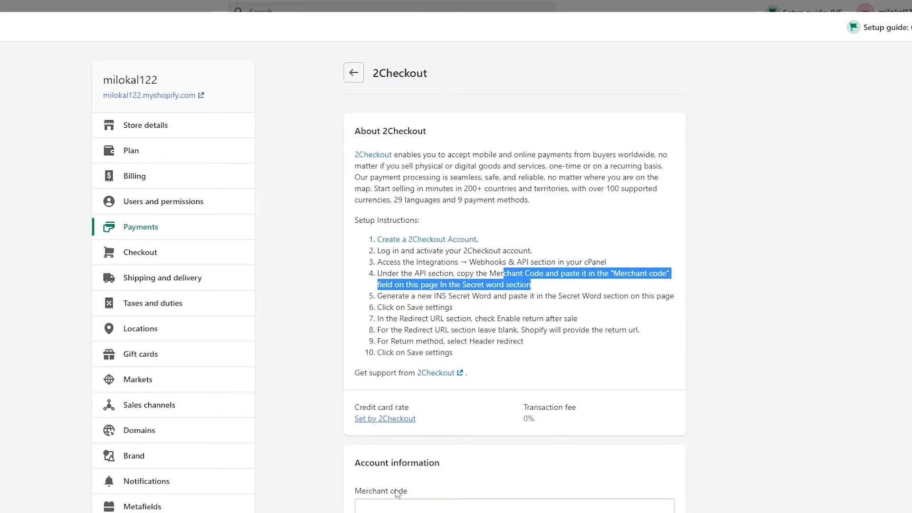
{"action": "scroll", "coordinate": [389, 330], "scroll_direction": "down", "scroll_amount": 3}
{"action": "left_click", "coordinate": [361, 339]}
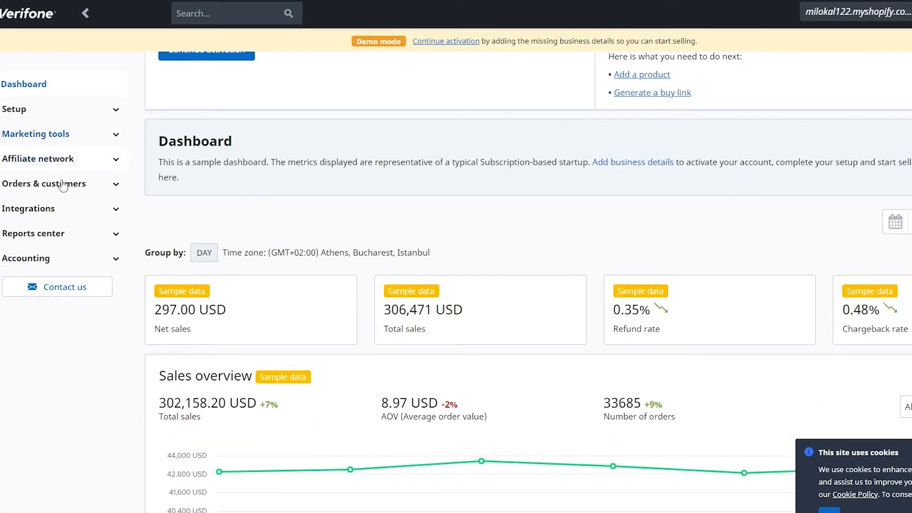
Step: Switch to the 2Checkout dashboard, open the Webhooks & API integration and copy the Merchant Code
{"action": "left_click", "coordinate": [112, 210]}
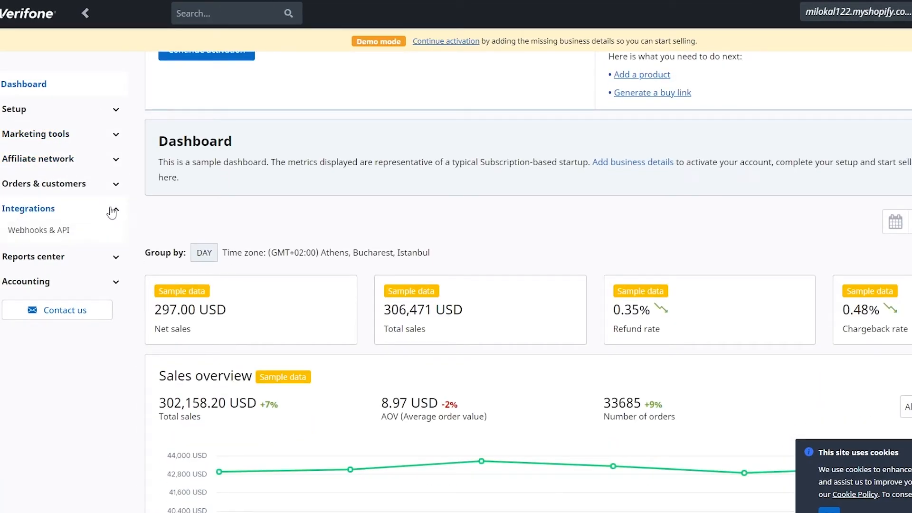
{"action": "left_click", "coordinate": [55, 231]}
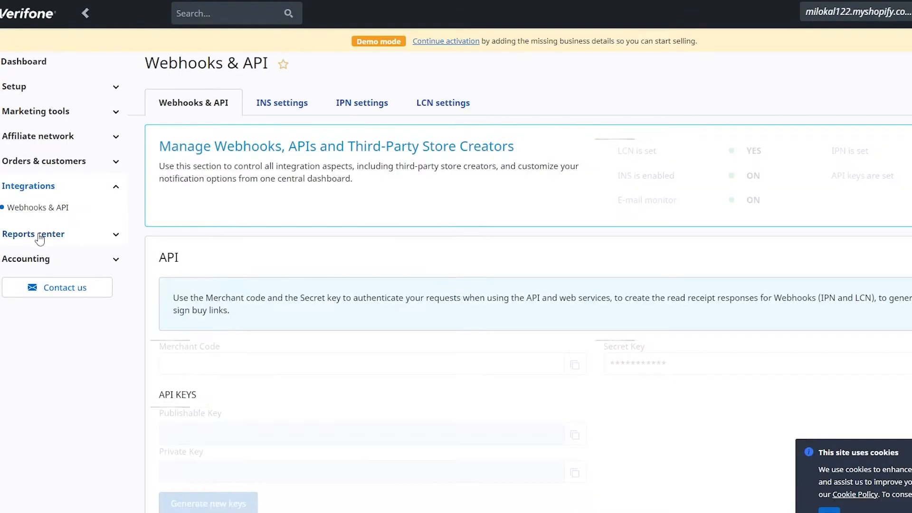
{"action": "scroll", "coordinate": [254, 193], "scroll_direction": "down", "scroll_amount": 3}
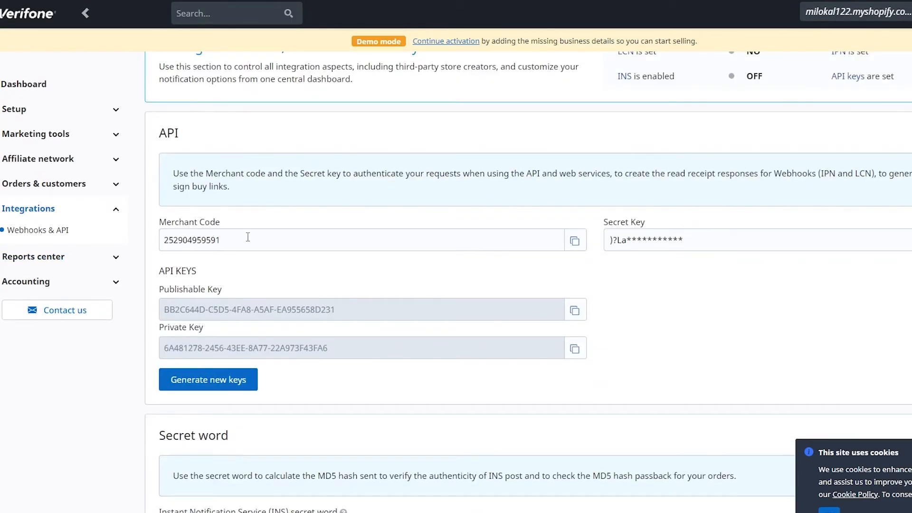
{"action": "left_click", "coordinate": [574, 241]}
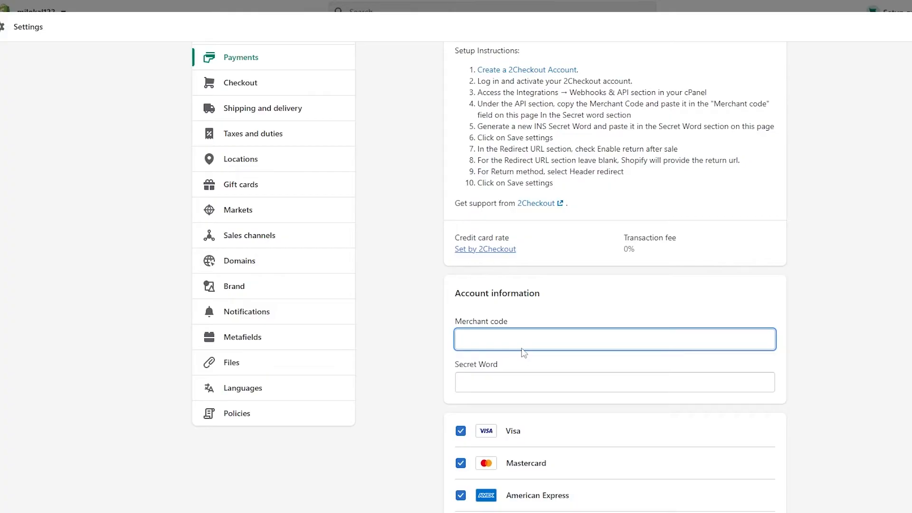
Step: Paste the copied merchant code into Shopify's 2Checkout account information and check the instruction on the INS Secret Word
{"action": "right_click", "coordinate": [524, 355]}
{"action": "left_click", "coordinate": [541, 224]}
{"action": "left_click_drag", "start_coordinate": [476, 128], "coordinate": [673, 141]}
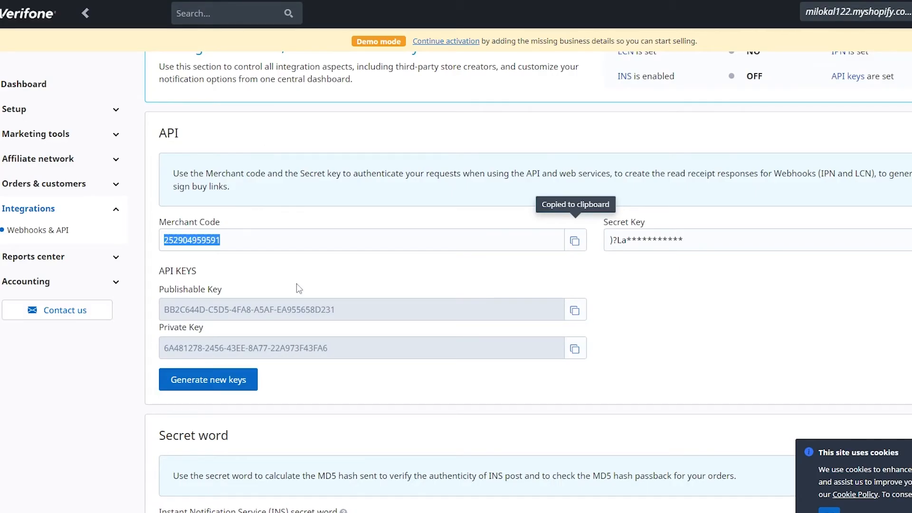
Step: Copy the INS secret word from 2Checkout's Webhooks & API page, switch to Shopify and paste it into the Secret Word field
{"action": "scroll", "coordinate": [298, 288], "scroll_direction": "down", "scroll_amount": 5}
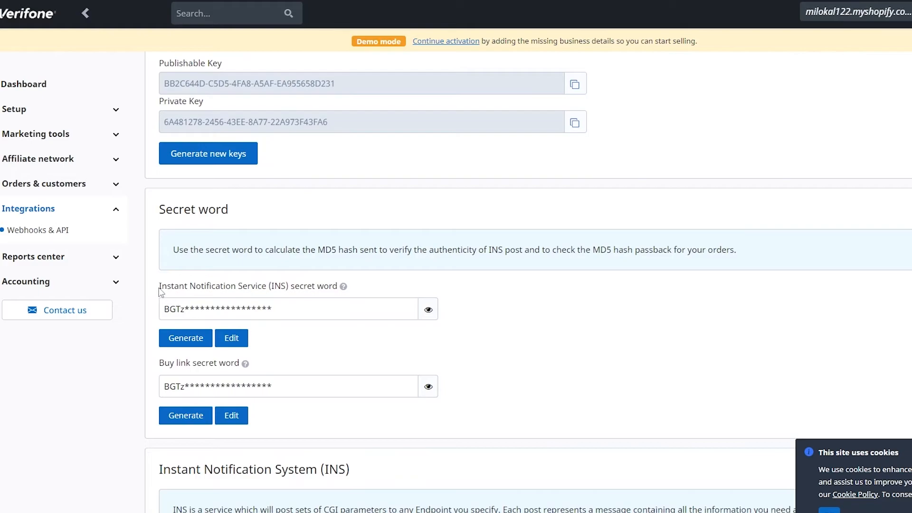
{"action": "left_click_drag", "start_coordinate": [160, 286], "coordinate": [276, 291]}
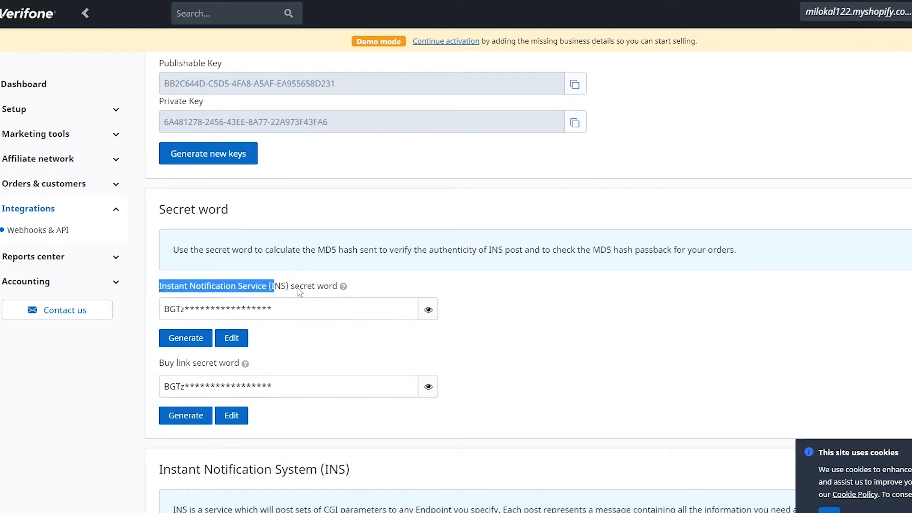
{"action": "left_click", "coordinate": [313, 286]}
{"action": "left_click", "coordinate": [228, 341]}
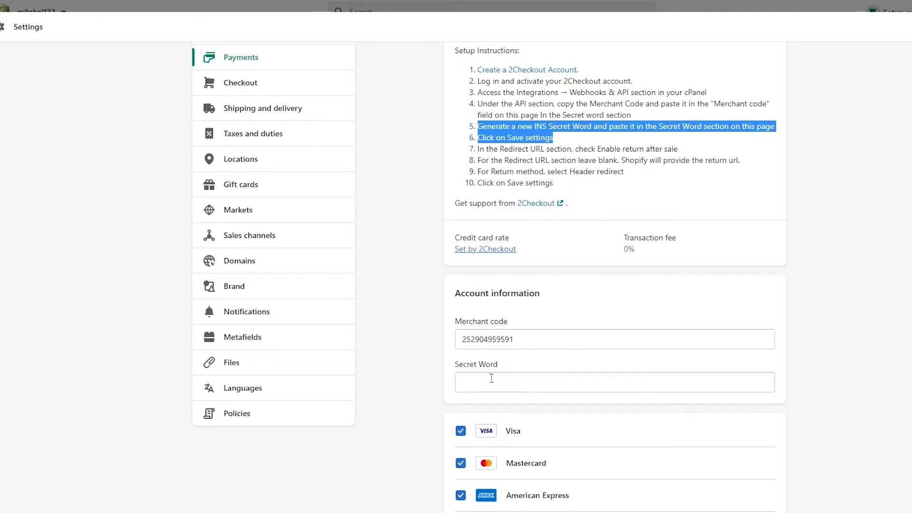
{"action": "right_click", "coordinate": [491, 380]}
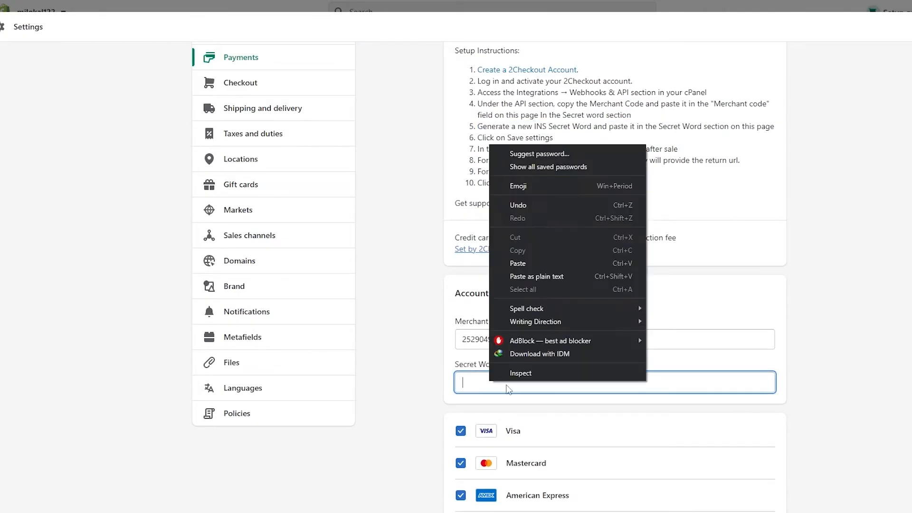
{"action": "left_click", "coordinate": [518, 263]}
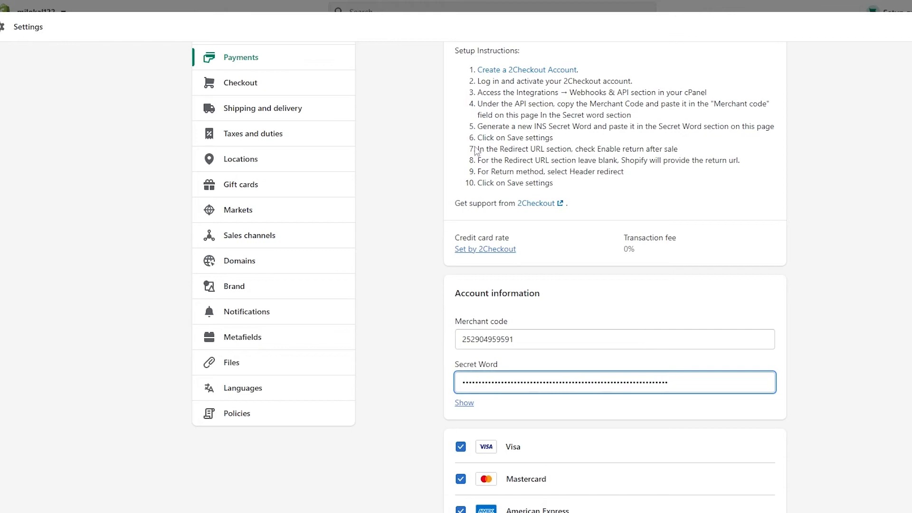
Step: Check the save instruction in Shopify, switch to the 2Checkout dashboard and update the Instant Notification System section, leaving Enable INS unchecked
{"action": "left_click_drag", "start_coordinate": [479, 139], "coordinate": [560, 143]}
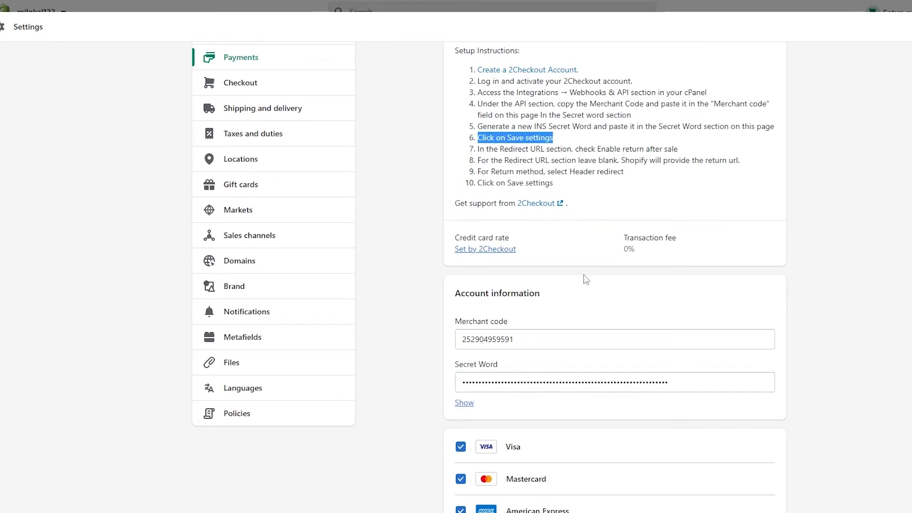
{"action": "scroll", "coordinate": [737, 289], "scroll_direction": "down", "scroll_amount": 5}
{"action": "scroll", "coordinate": [770, 470], "scroll_direction": "up", "scroll_amount": 1}
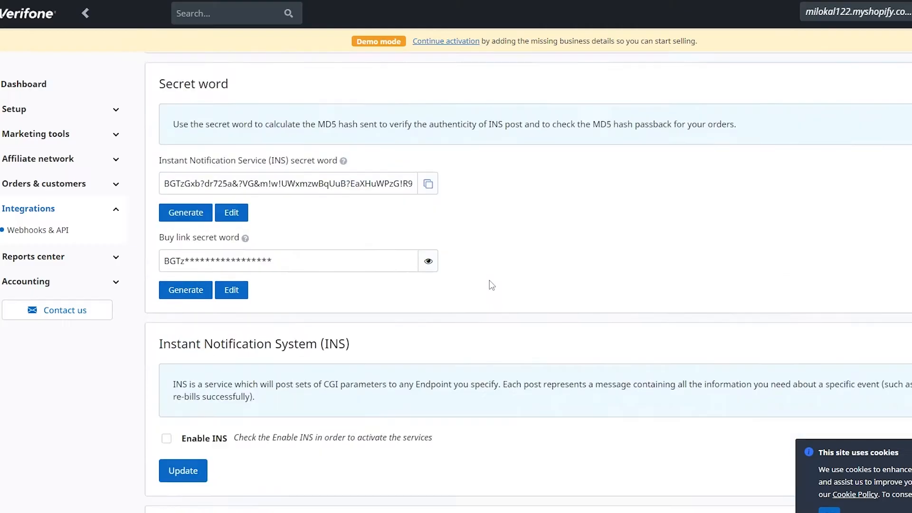
{"action": "scroll", "coordinate": [488, 283], "scroll_direction": "down", "scroll_amount": 6}
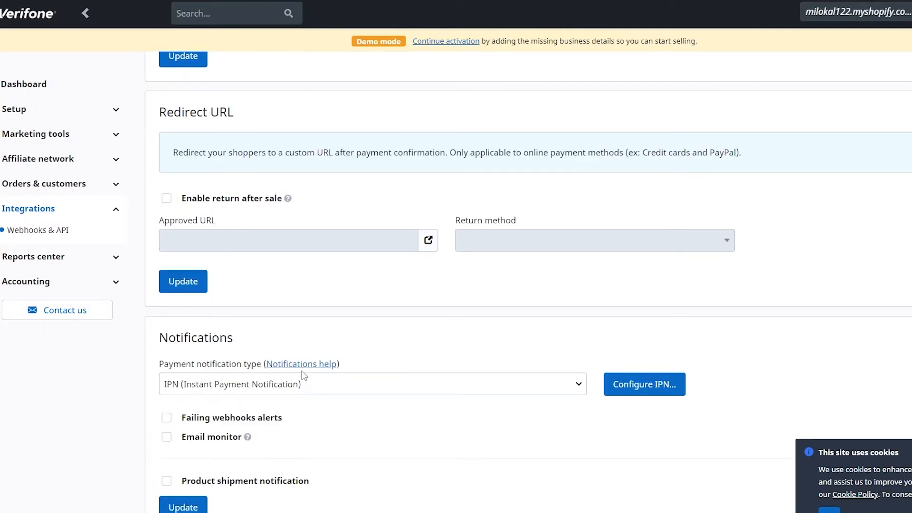
{"action": "scroll", "coordinate": [287, 368], "scroll_direction": "up", "scroll_amount": 7}
{"action": "scroll", "coordinate": [273, 361], "scroll_direction": "down", "scroll_amount": 12}
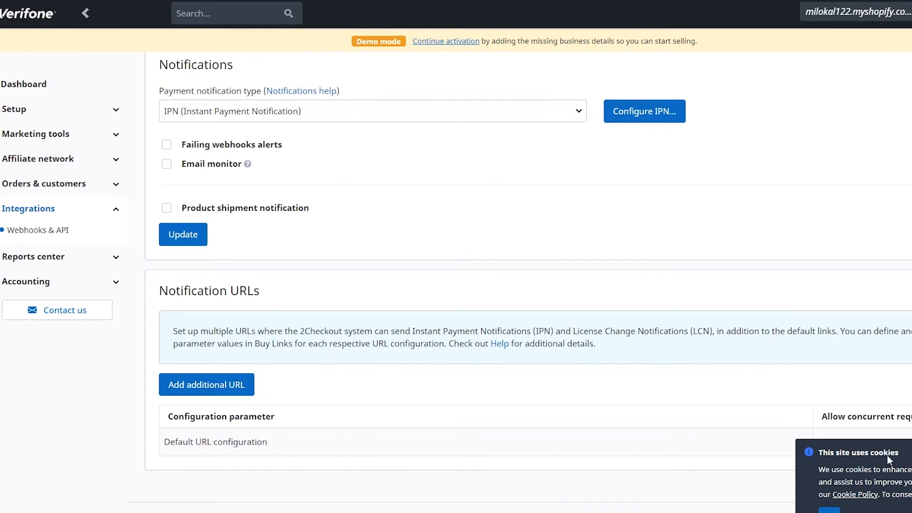
{"action": "scroll", "coordinate": [385, 422], "scroll_direction": "up", "scroll_amount": 9}
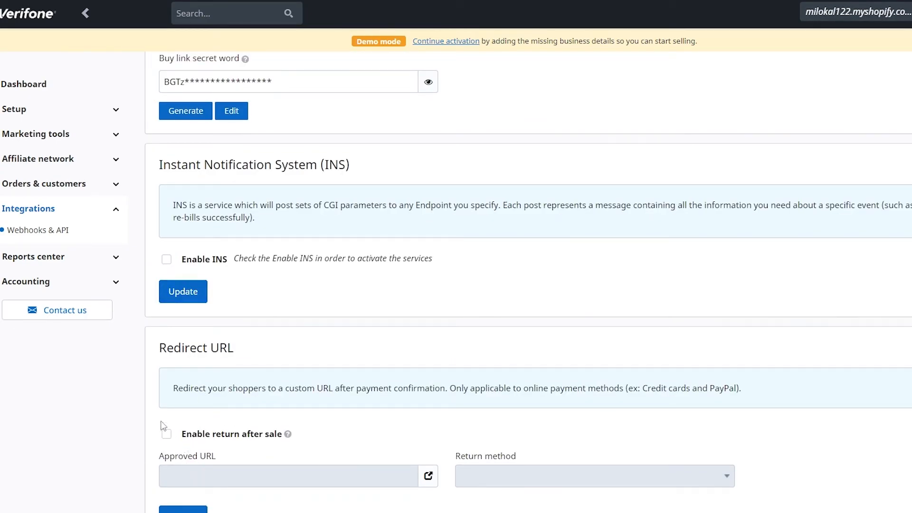
{"action": "scroll", "coordinate": [166, 433], "scroll_direction": "up", "scroll_amount": 2}
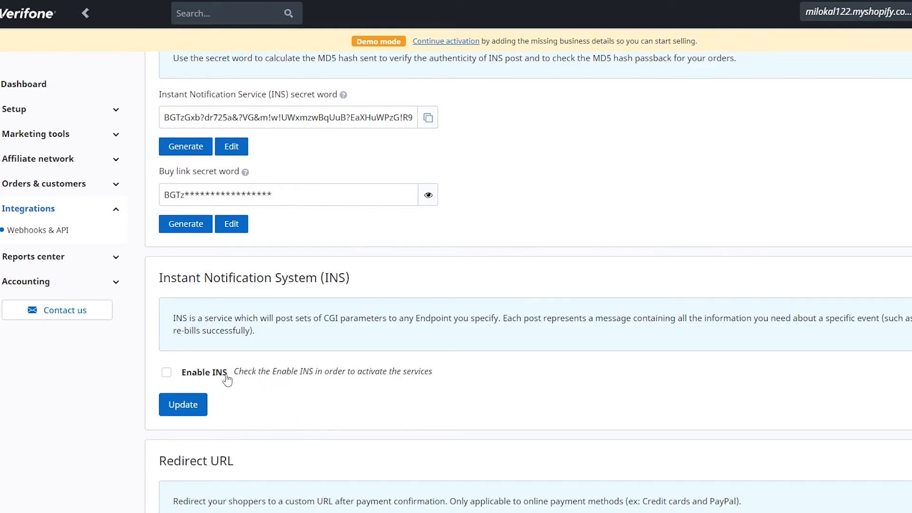
{"action": "scroll", "coordinate": [227, 223], "scroll_direction": "up", "scroll_amount": 2}
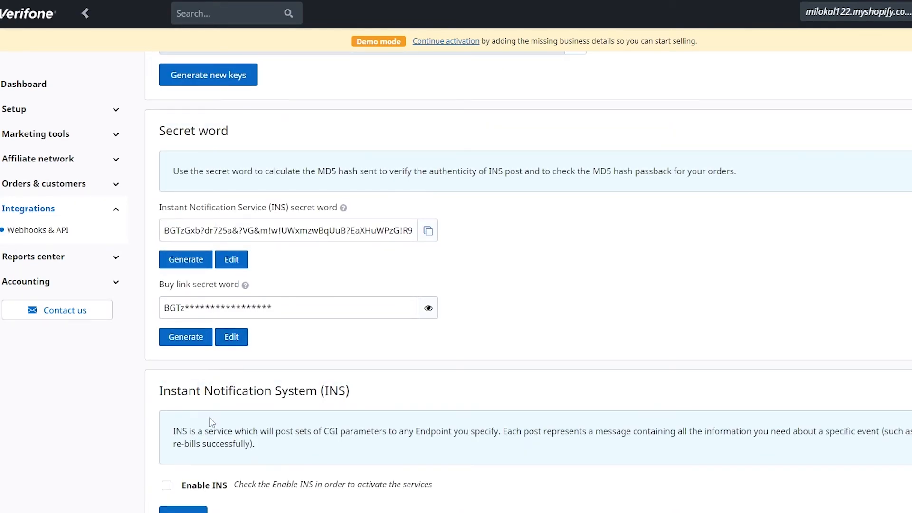
{"action": "scroll", "coordinate": [212, 422], "scroll_direction": "down", "scroll_amount": 2}
{"action": "left_click", "coordinate": [180, 404]}
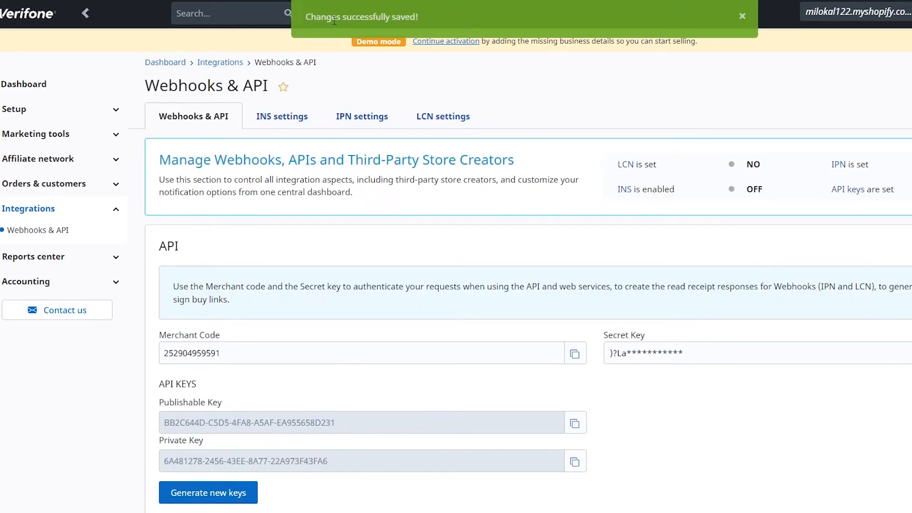
Step: Check Shopify's redirect instruction, enable return after sale in 2Checkout's Redirect URL section and try to update it
{"action": "scroll", "coordinate": [304, 332], "scroll_direction": "down", "scroll_amount": 9}
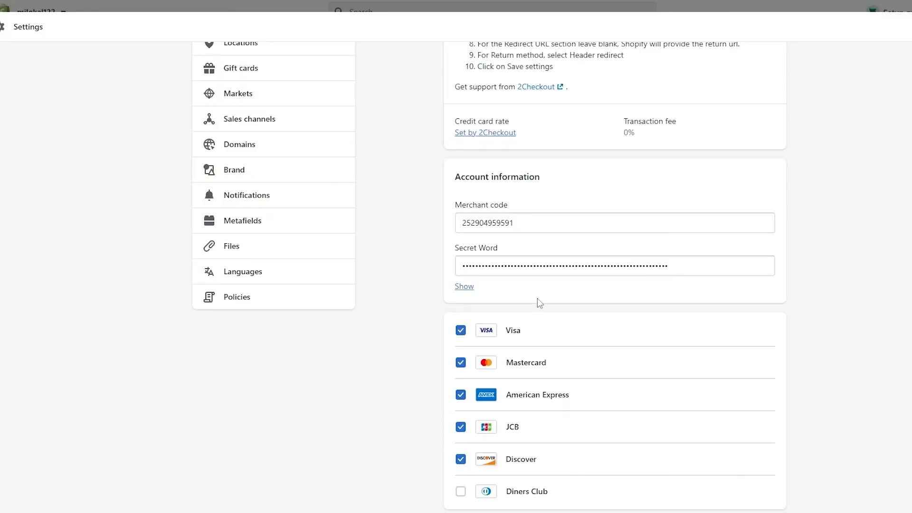
{"action": "scroll", "coordinate": [472, 298], "scroll_direction": "up", "scroll_amount": 5}
{"action": "left_click_drag", "start_coordinate": [478, 315], "coordinate": [700, 316]}
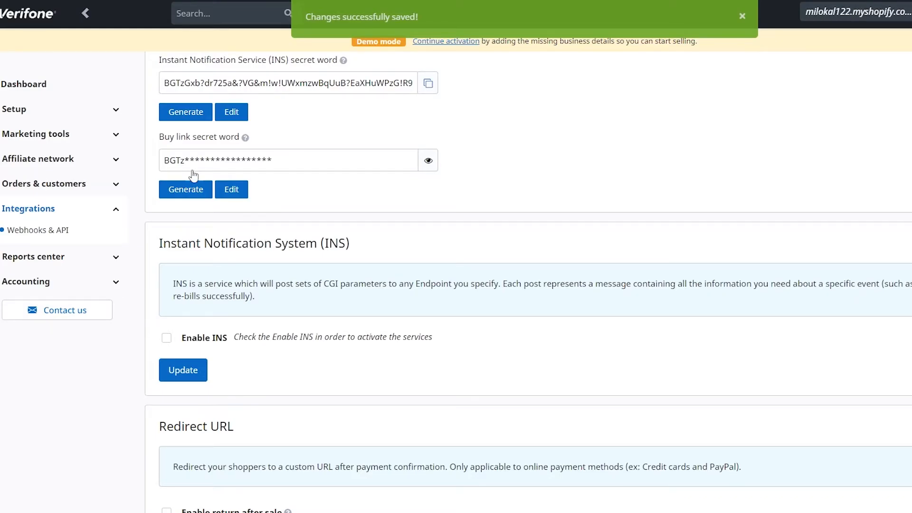
{"action": "scroll", "coordinate": [180, 285], "scroll_direction": "down", "scroll_amount": 3}
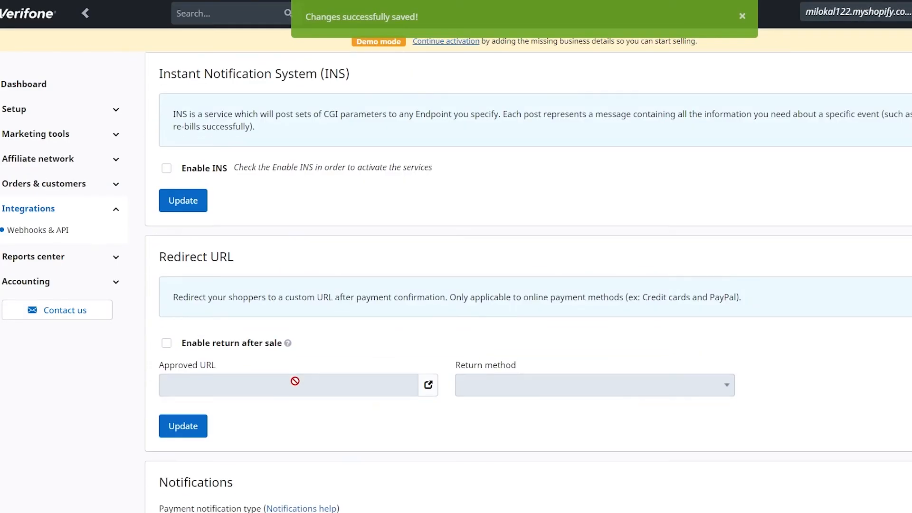
{"action": "left_click", "coordinate": [166, 342]}
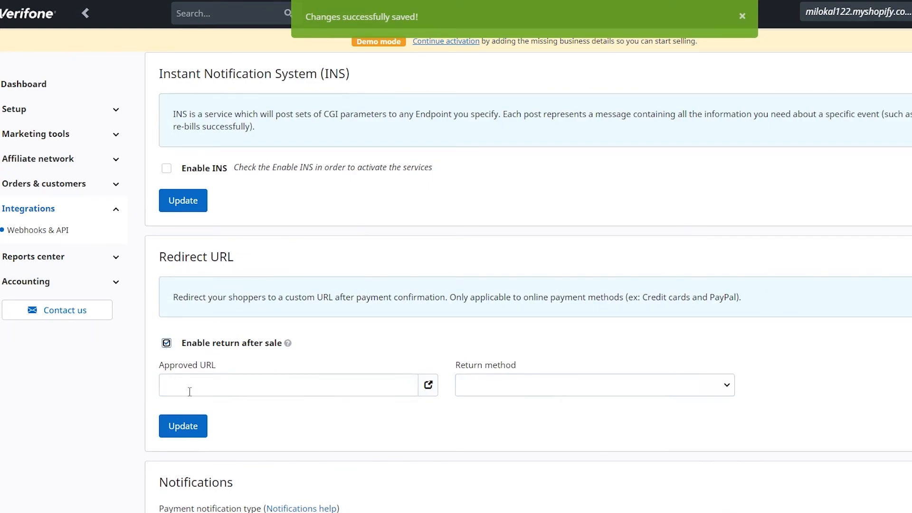
{"action": "left_click", "coordinate": [166, 419]}
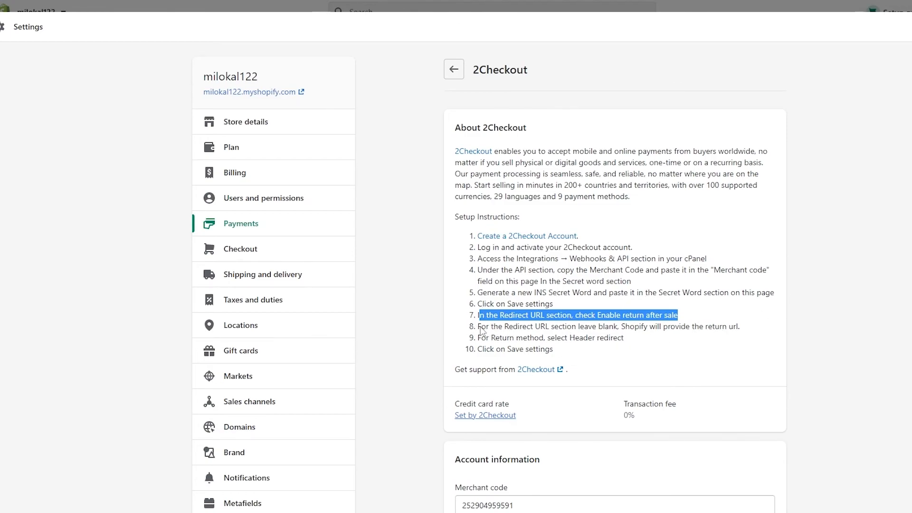
Step: Following Shopify's instructions, set 2Checkout's return method to Header redirect, leave the approved URL blank and submit the redirect settings
{"action": "left_click_drag", "start_coordinate": [478, 328], "coordinate": [769, 329]}
{"action": "left_click_drag", "start_coordinate": [686, 328], "coordinate": [624, 338]}
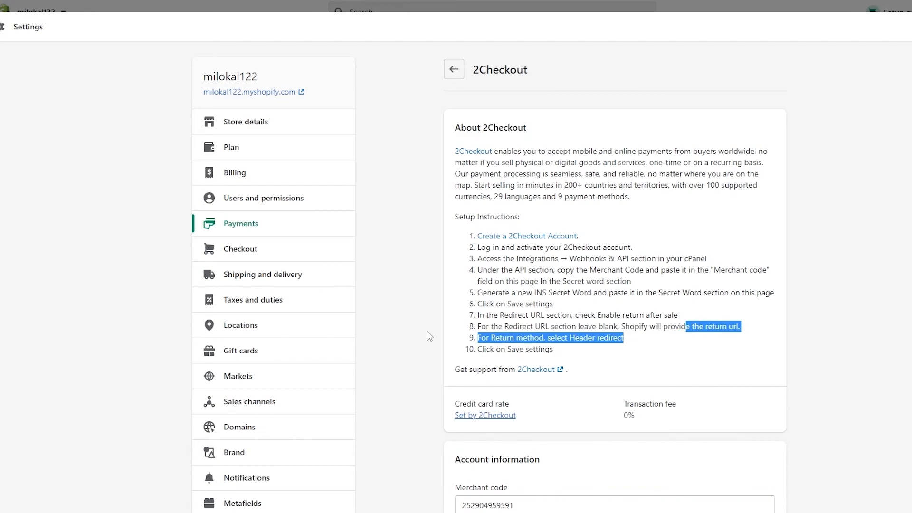
{"action": "left_click", "coordinate": [496, 340]}
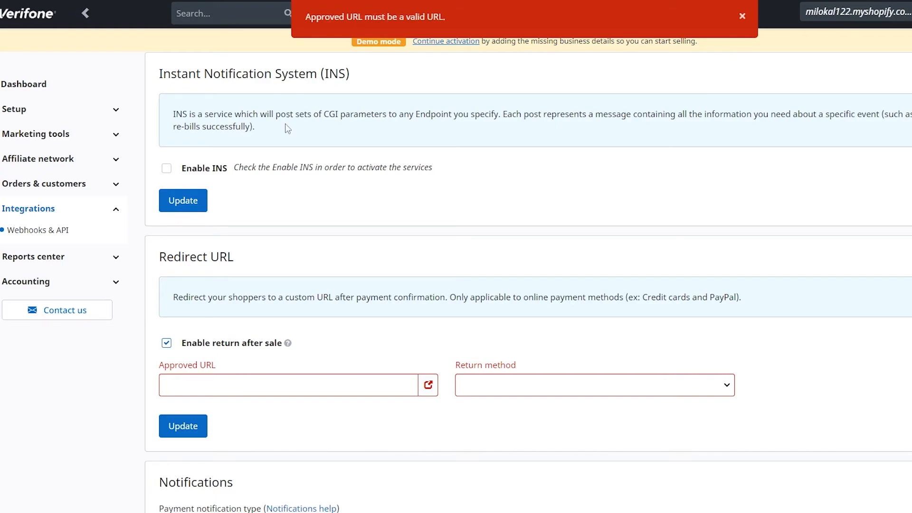
{"action": "scroll", "coordinate": [300, 357], "scroll_direction": "down", "scroll_amount": 5}
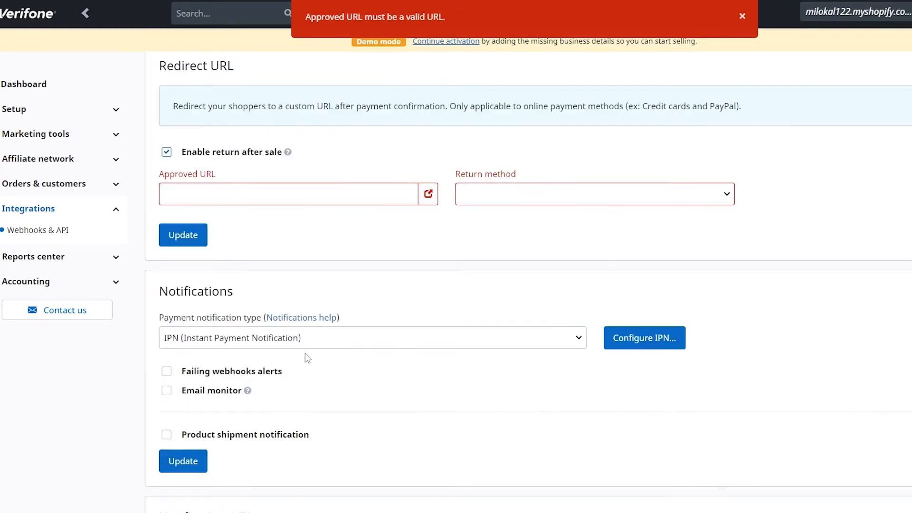
{"action": "scroll", "coordinate": [299, 358], "scroll_direction": "down", "scroll_amount": 2}
{"action": "scroll", "coordinate": [299, 354], "scroll_direction": "up", "scroll_amount": 5}
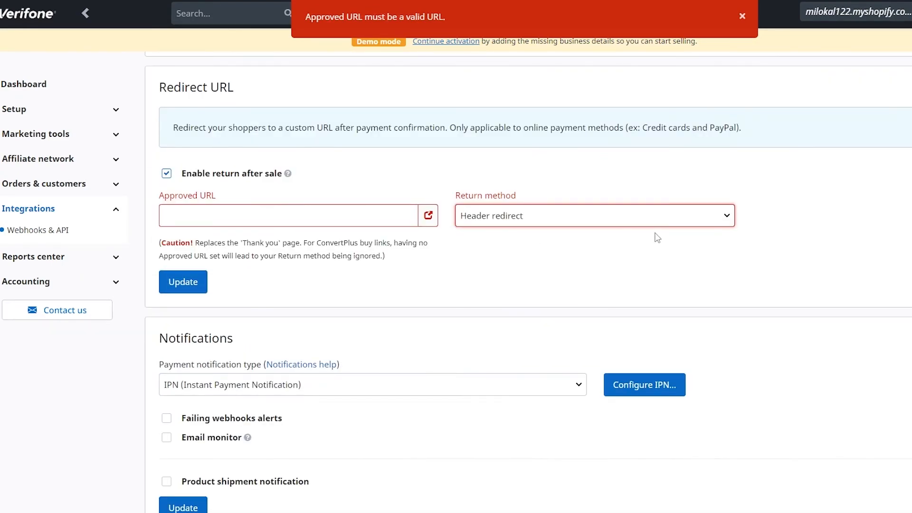
{"action": "left_click", "coordinate": [303, 218]}
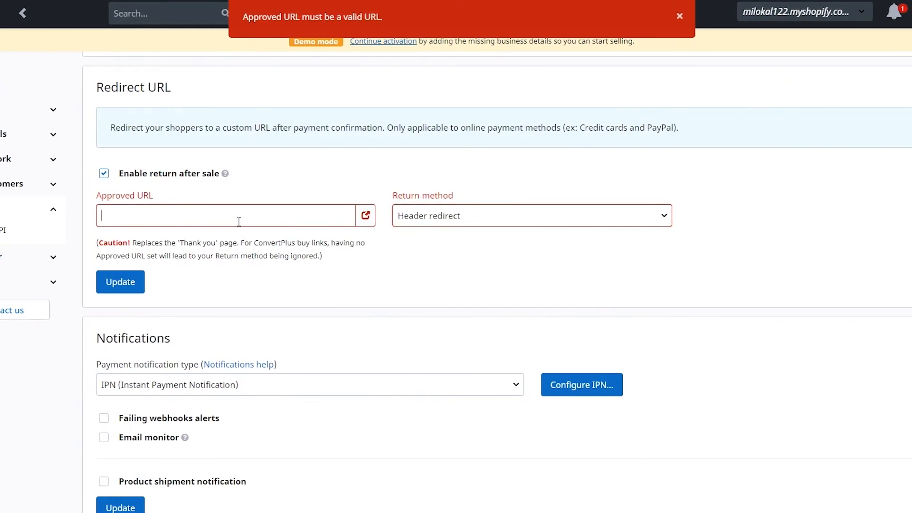
{"action": "left_click", "coordinate": [137, 284]}
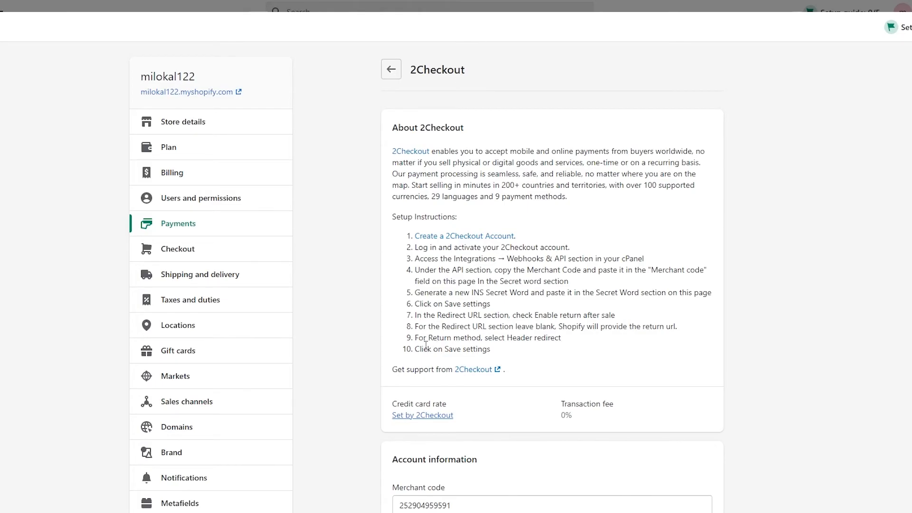
Step: Switch to Shopify's 2Checkout page and review the final setup instruction, account information, accepted cards, test mode and activation option
{"action": "scroll", "coordinate": [412, 357], "scroll_direction": "down", "scroll_amount": 2}
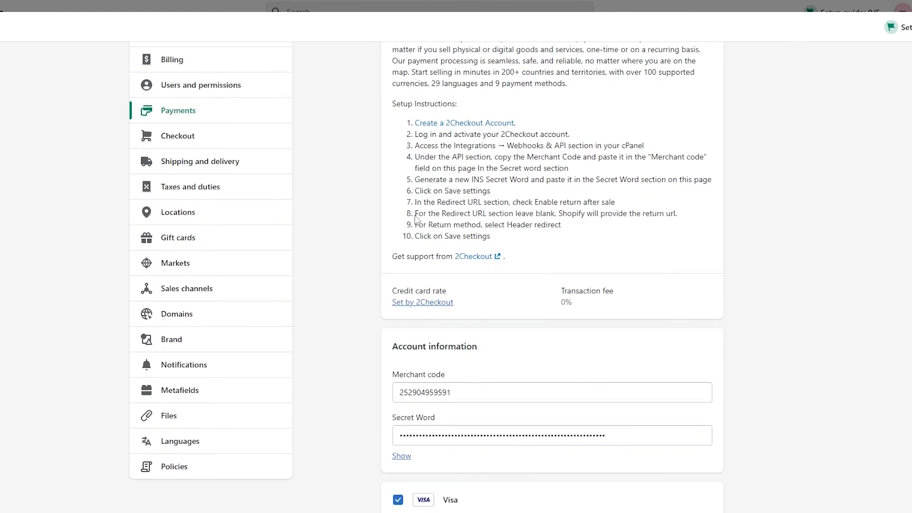
{"action": "left_click_drag", "start_coordinate": [420, 240], "coordinate": [532, 238]}
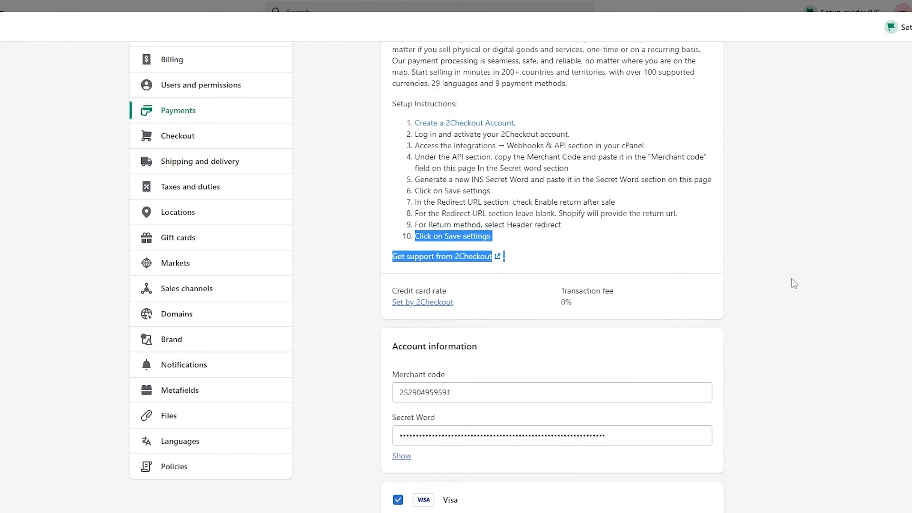
{"action": "scroll", "coordinate": [728, 243], "scroll_direction": "down", "scroll_amount": 4}
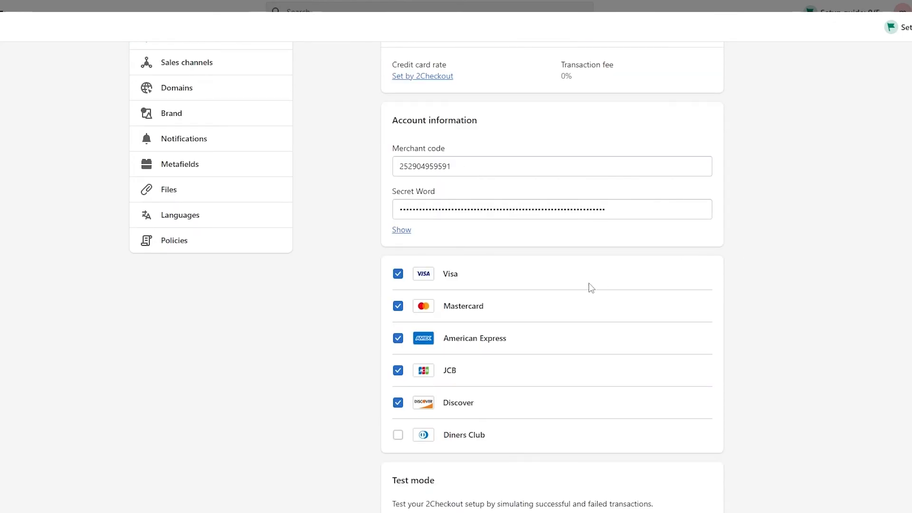
{"action": "scroll", "coordinate": [664, 380], "scroll_direction": "down", "scroll_amount": 2}
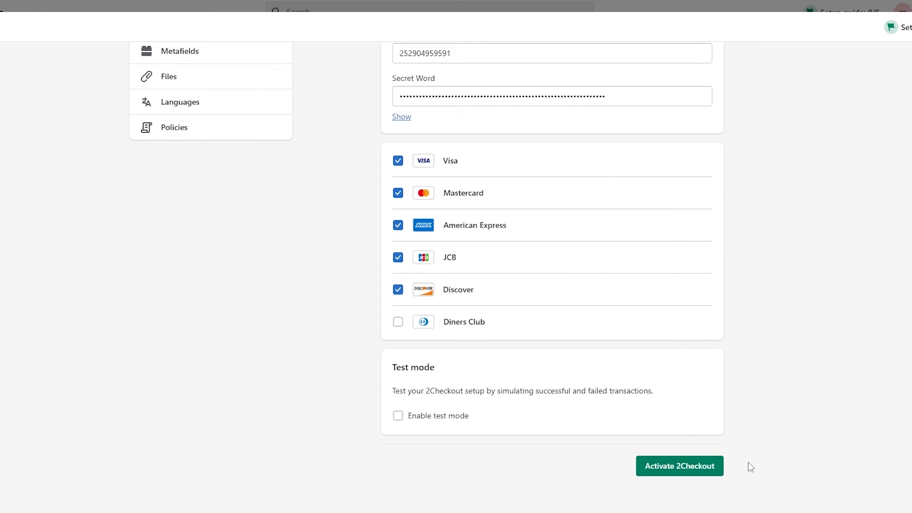
{"action": "scroll", "coordinate": [682, 470], "scroll_direction": "up", "scroll_amount": 5}
{"action": "scroll", "coordinate": [669, 461], "scroll_direction": "down", "scroll_amount": 5}
{"action": "scroll", "coordinate": [449, 418], "scroll_direction": "up", "scroll_amount": 1}
{"action": "scroll", "coordinate": [449, 421], "scroll_direction": "up", "scroll_amount": 10}
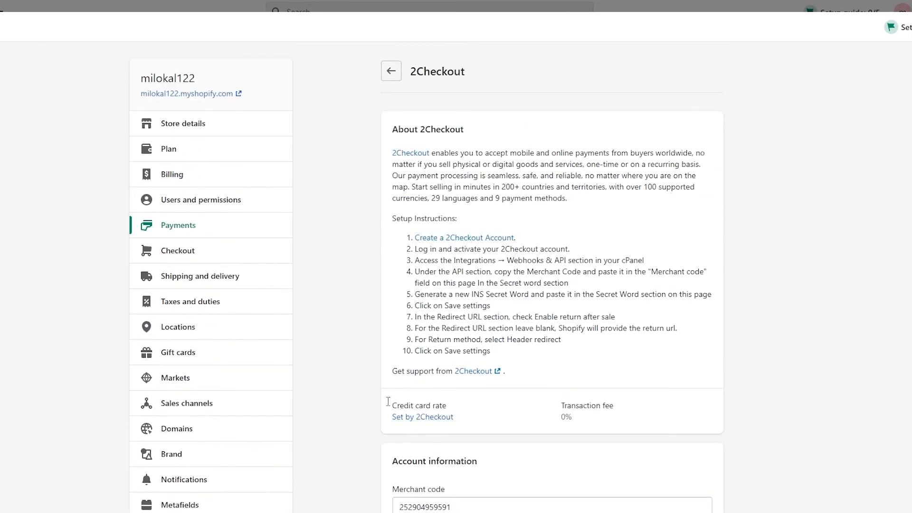
Step: Return to the payments overview, discarding the unsaved 2Checkout changes, and open the list of third-party payment providers
{"action": "left_click", "coordinate": [179, 234]}
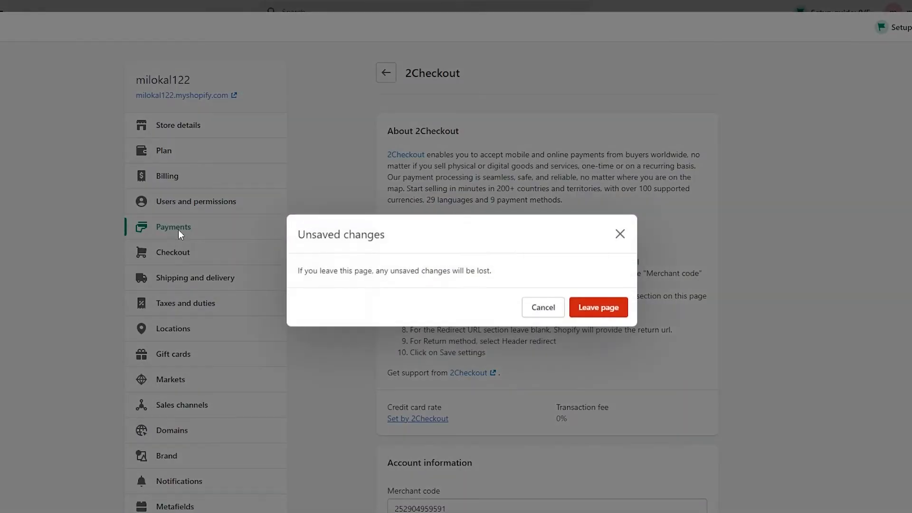
{"action": "left_click", "coordinate": [597, 308]}
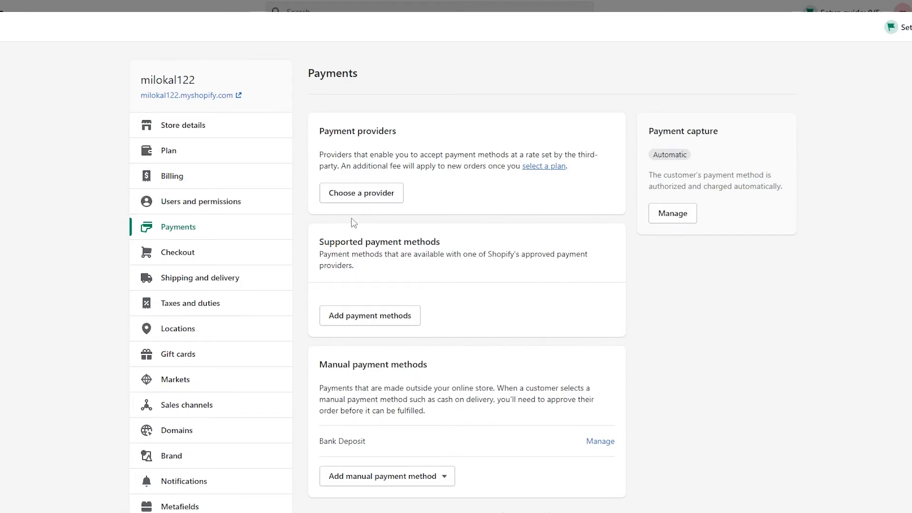
{"action": "scroll", "coordinate": [352, 221], "scroll_direction": "down", "scroll_amount": 2}
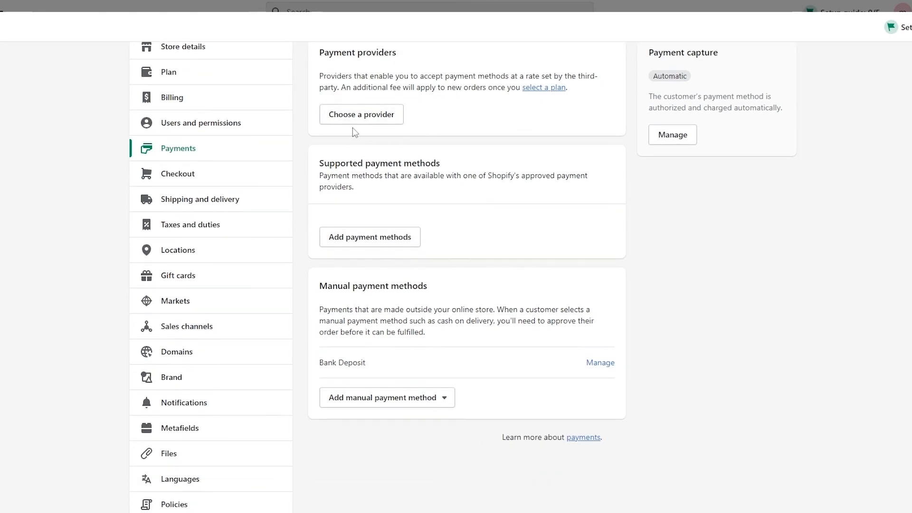
{"action": "left_click", "coordinate": [351, 123]}
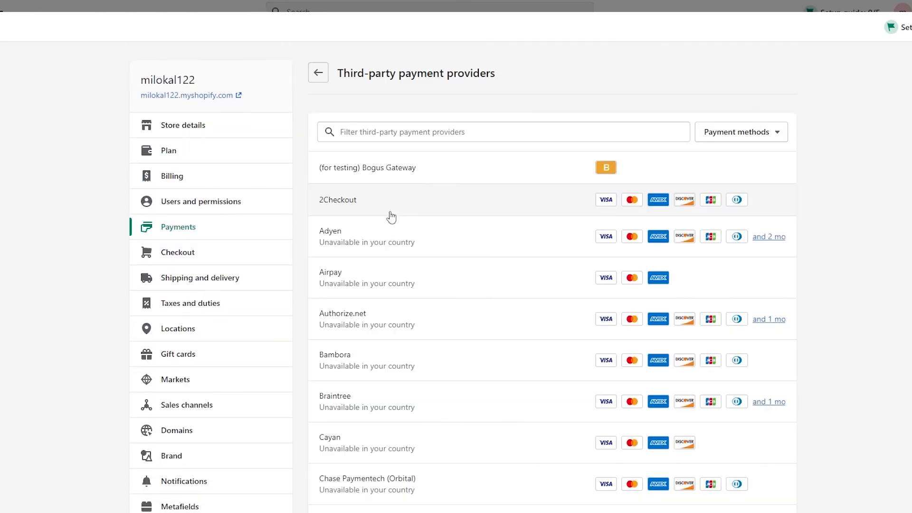
Step: Look through the third-party payment providers for country availability and the cards each one supports
{"action": "scroll", "coordinate": [391, 212], "scroll_direction": "down", "scroll_amount": 3}
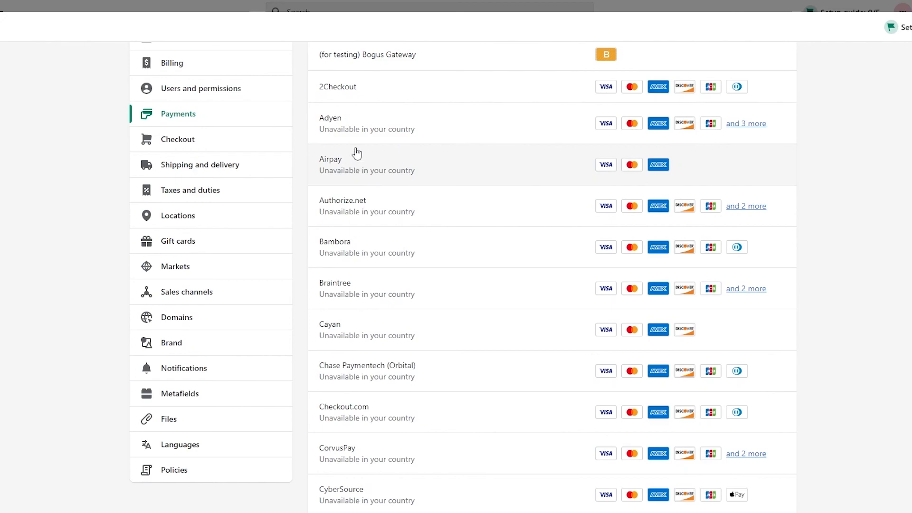
{"action": "scroll", "coordinate": [375, 304], "scroll_direction": "down", "scroll_amount": 3}
{"action": "scroll", "coordinate": [375, 307], "scroll_direction": "down", "scroll_amount": 13}
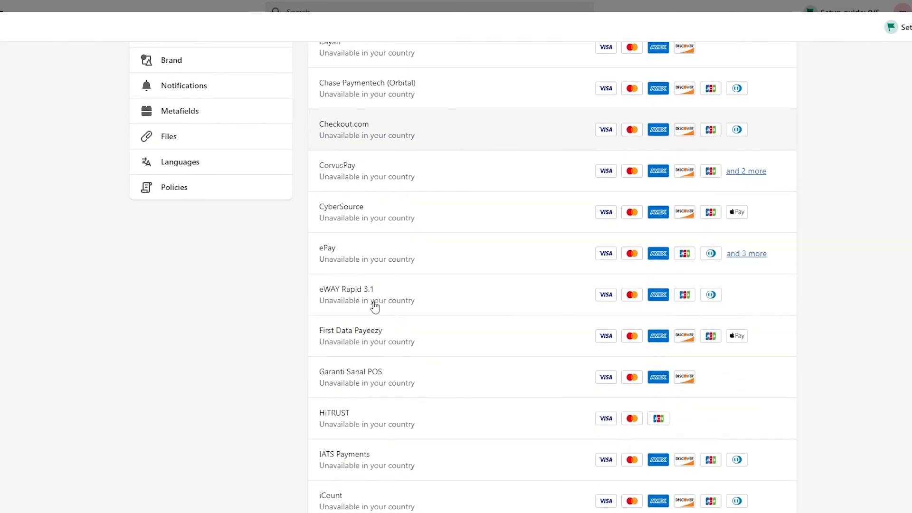
{"action": "scroll", "coordinate": [363, 384], "scroll_direction": "down", "scroll_amount": 10}
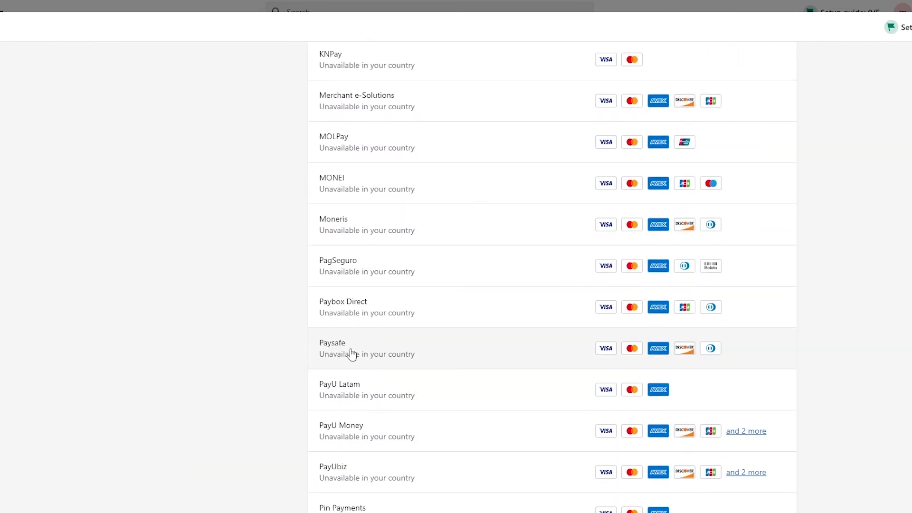
{"action": "scroll", "coordinate": [372, 354], "scroll_direction": "down", "scroll_amount": 10}
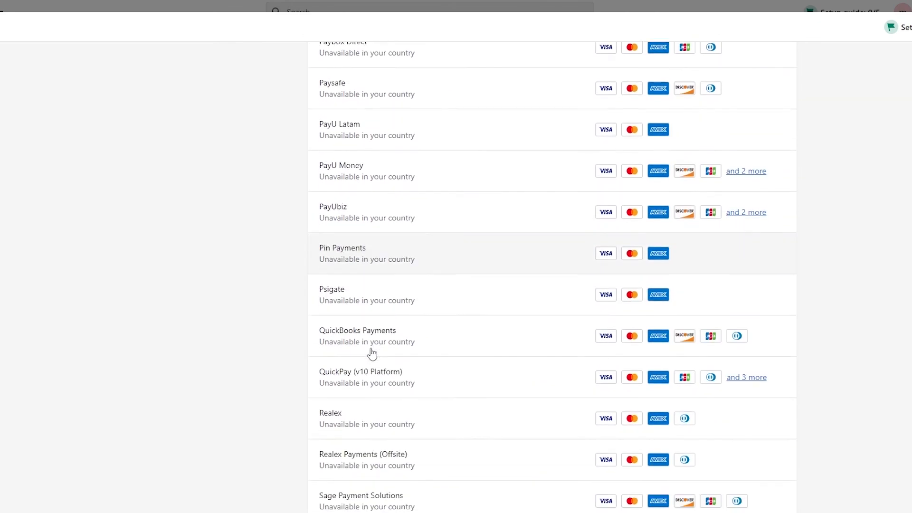
{"action": "scroll", "coordinate": [403, 417], "scroll_direction": "down", "scroll_amount": 6}
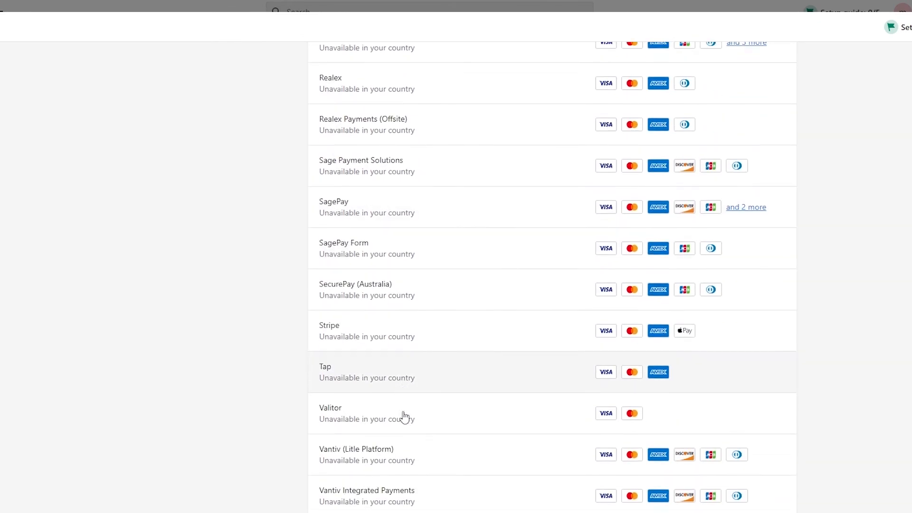
{"action": "scroll", "coordinate": [461, 463], "scroll_direction": "up", "scroll_amount": 20}
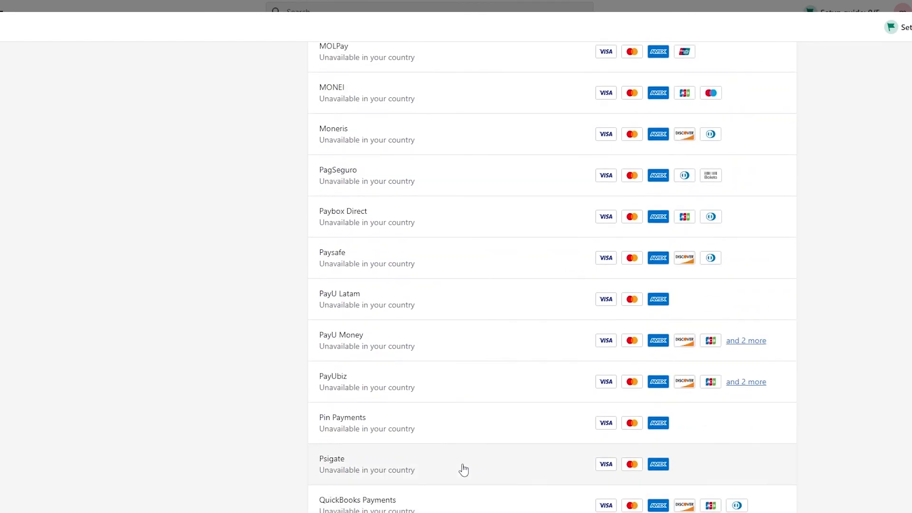